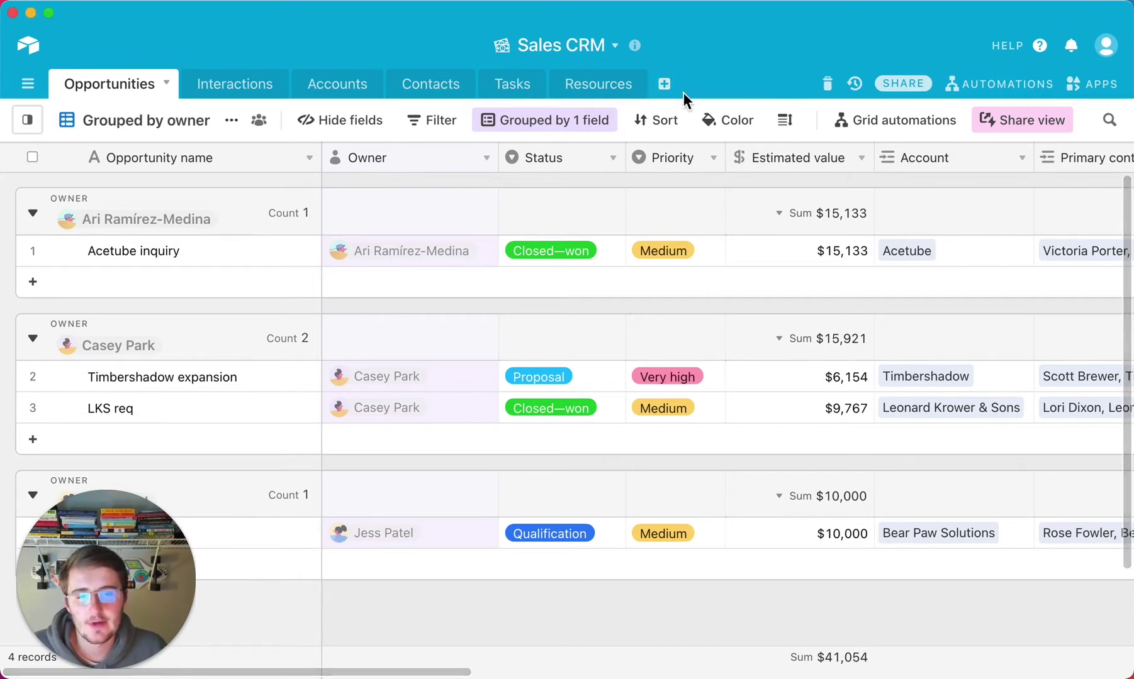
Step: From the add-table menu, choose Google Calendar under Sync data from
click(664, 86)
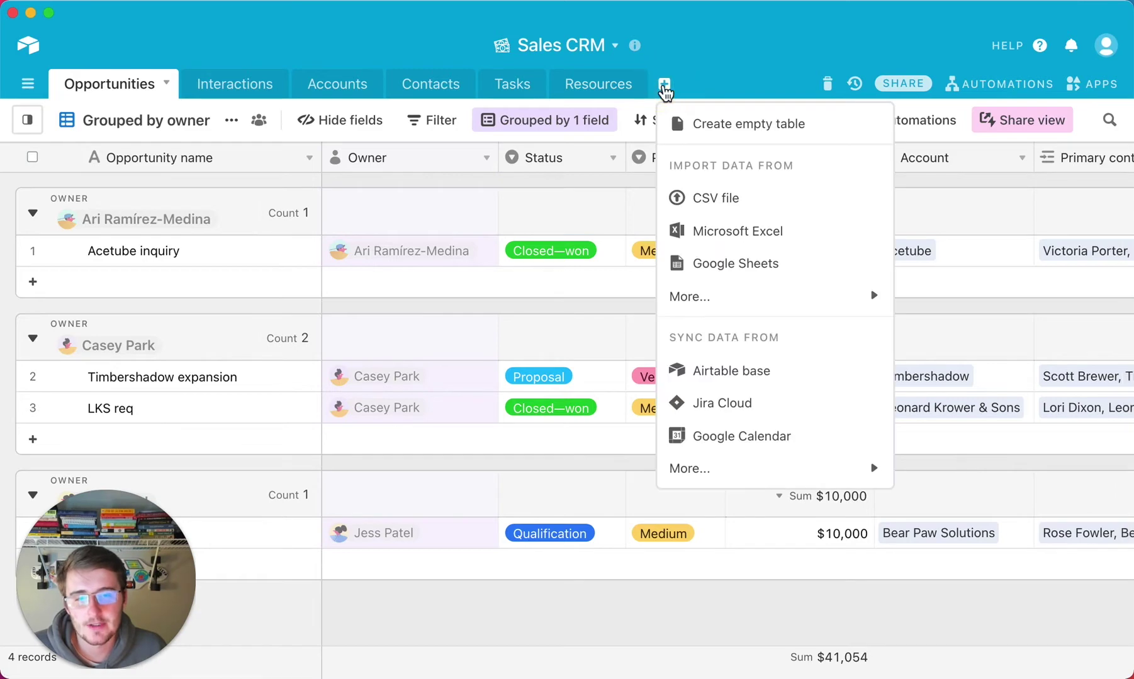
mouse_move(710, 299)
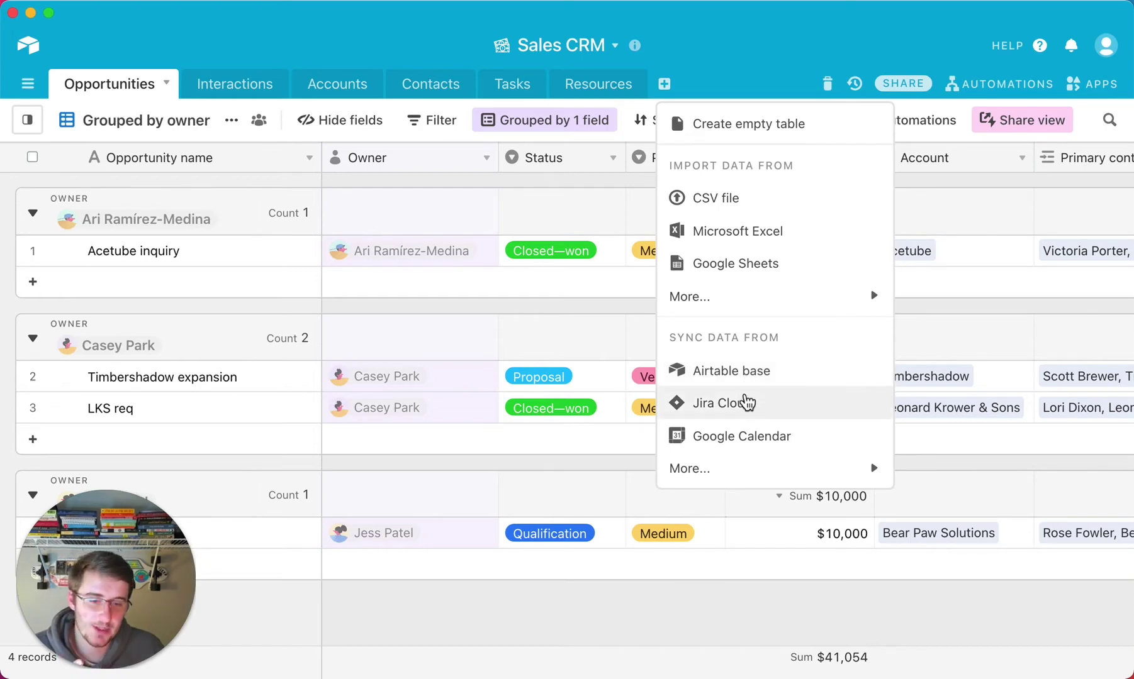
mouse_move(747, 476)
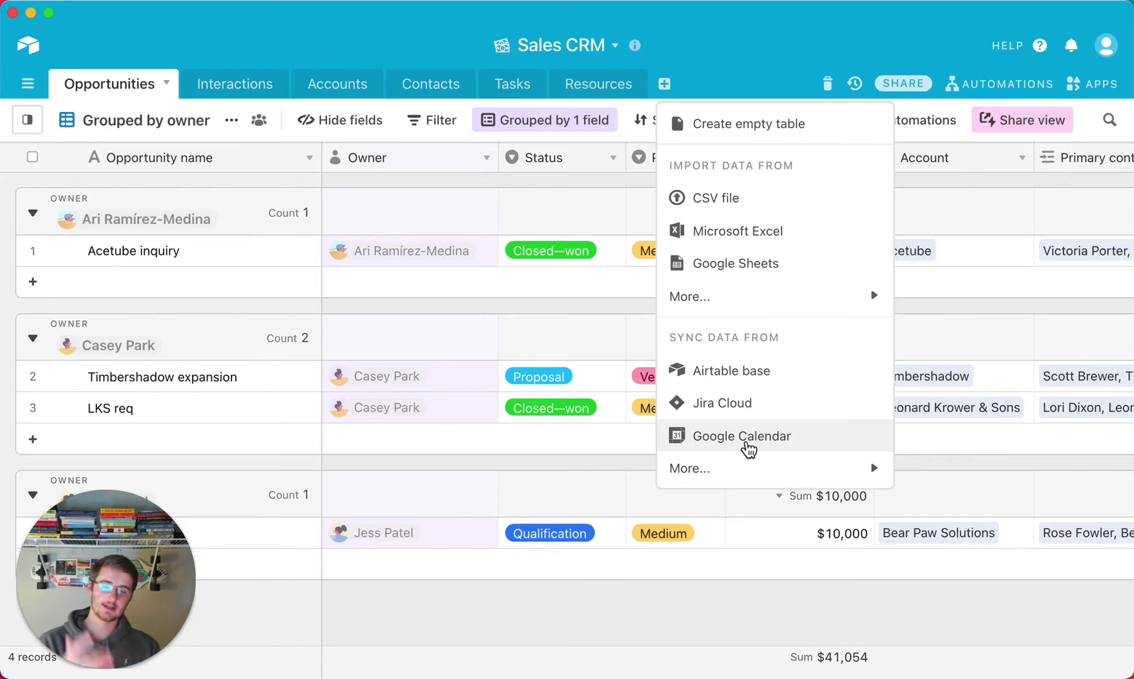
click(747, 448)
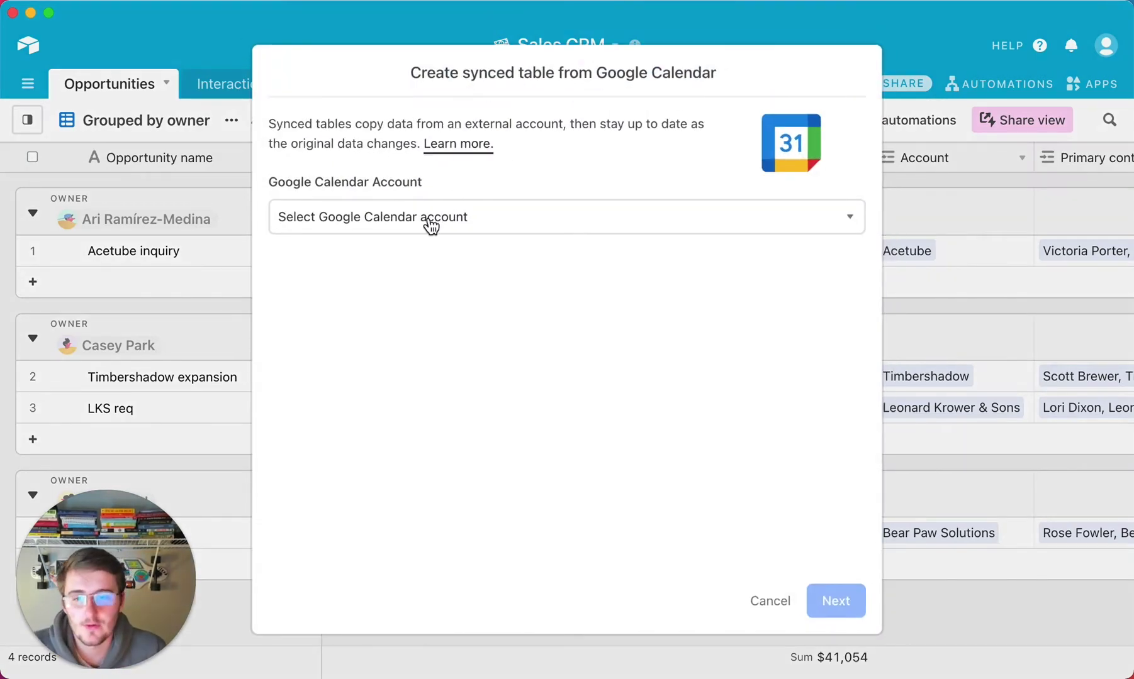
click(431, 222)
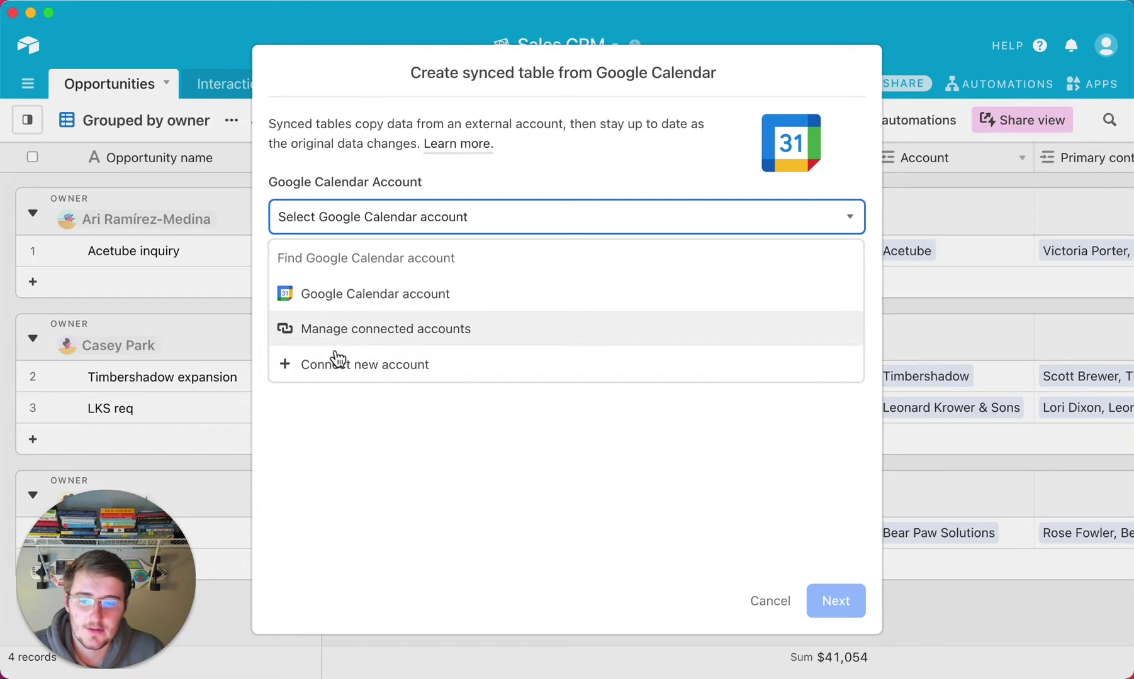
click(368, 365)
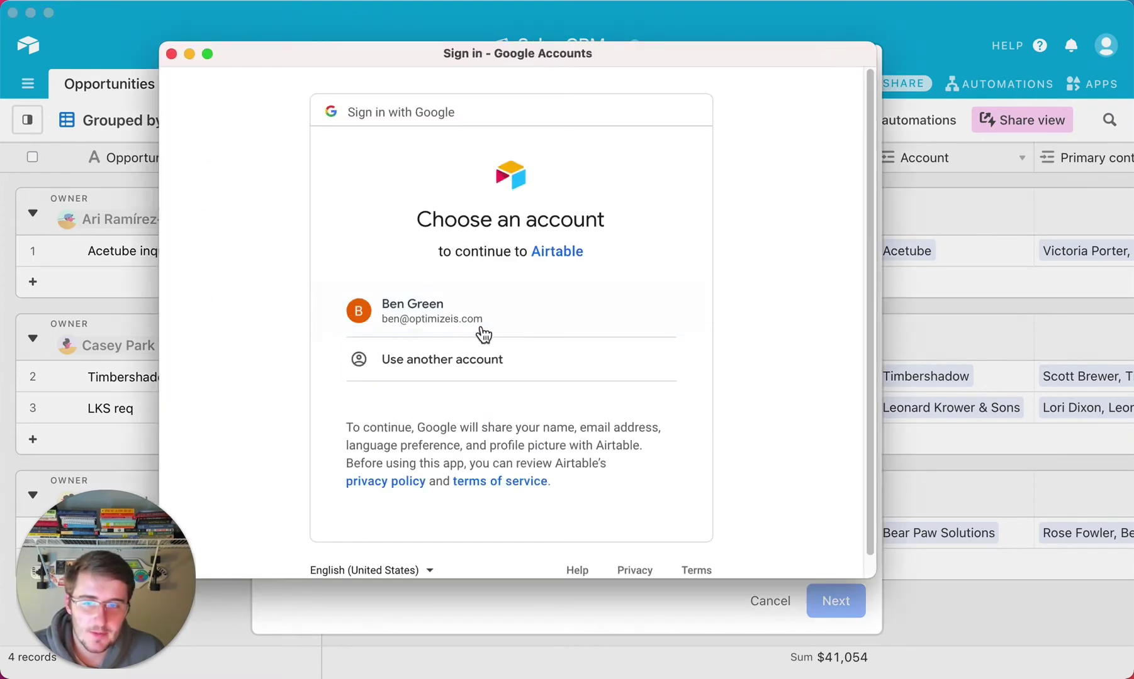
click(456, 365)
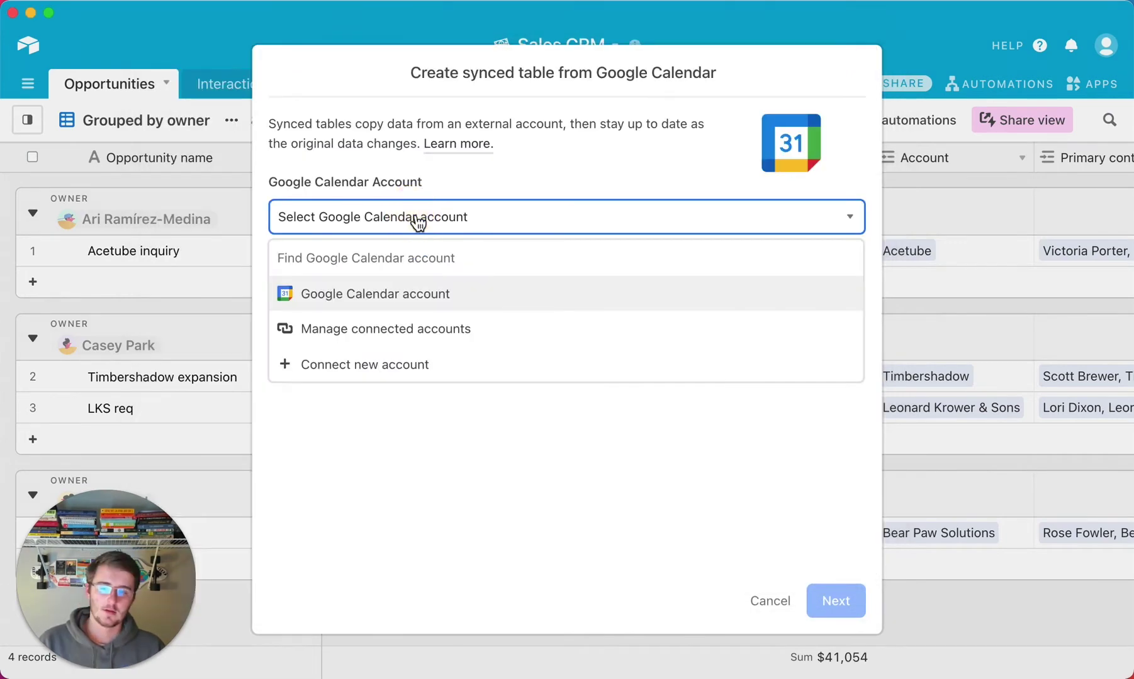
Step: Pick the connected Google Calendar account and the Holidays in United States calendar
click(360, 304)
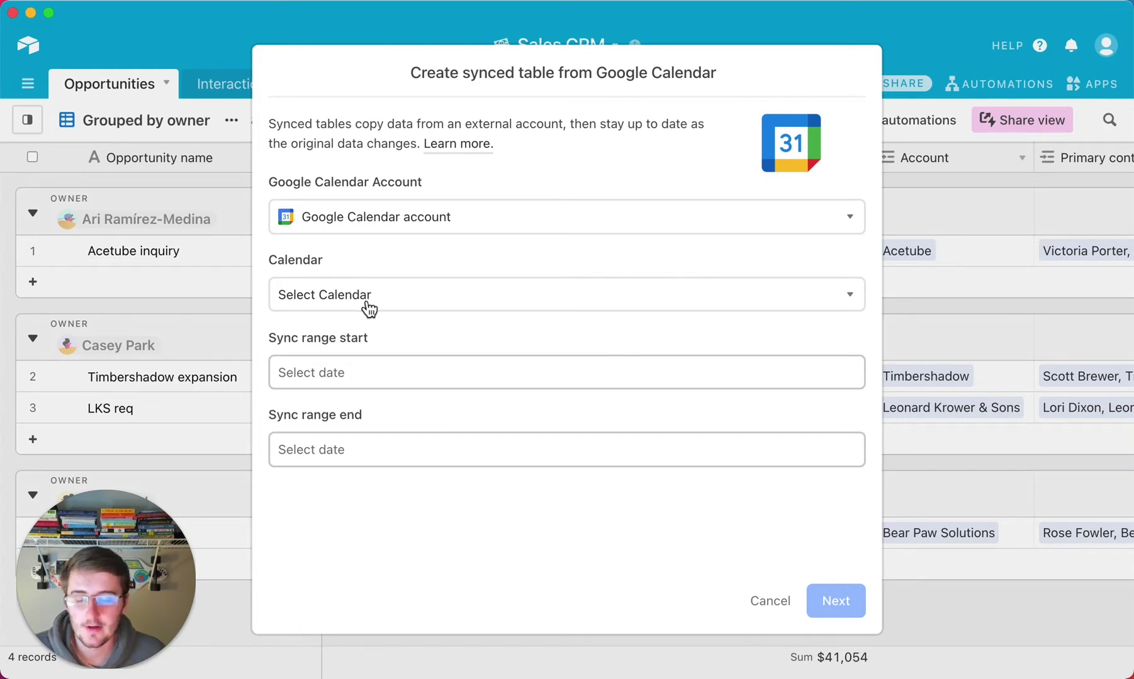
click(368, 299)
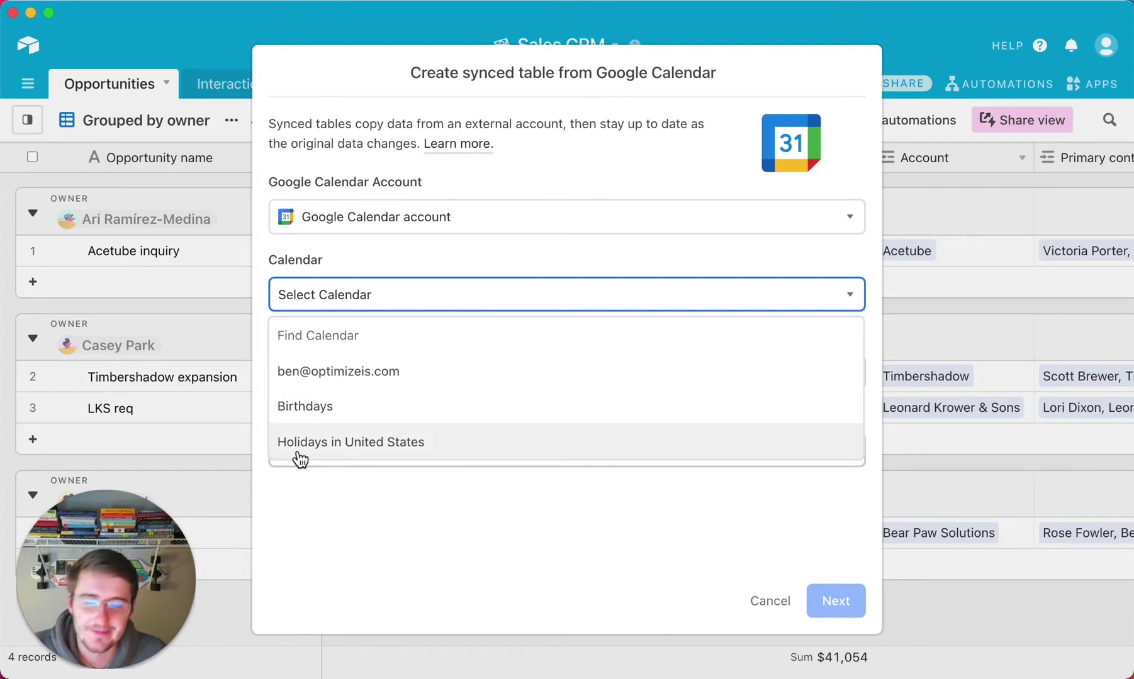
click(349, 447)
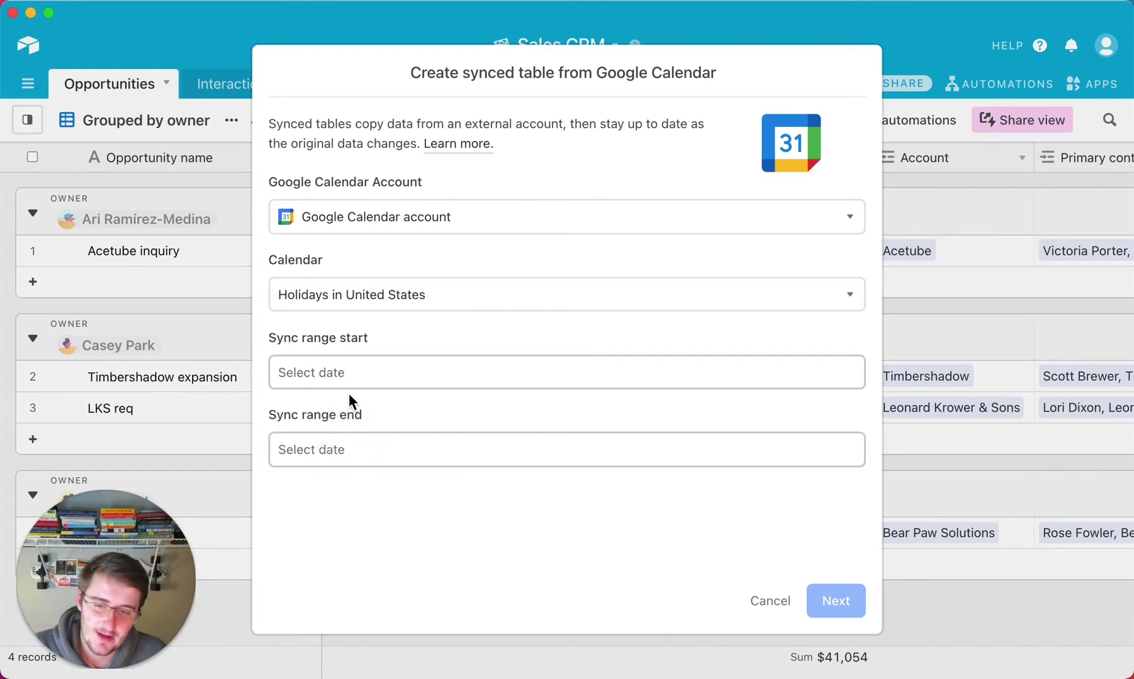
Step: Set the sync range from 8/1/2014 to today (3/27/2021) and continue
click(347, 373)
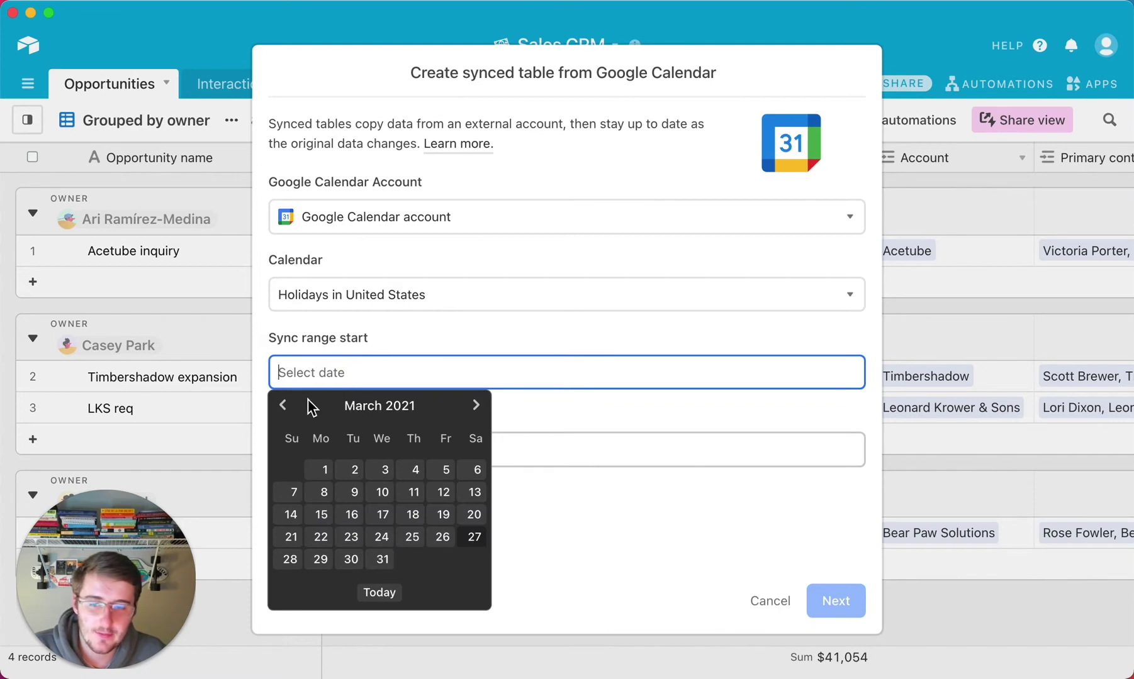
click(284, 405)
click(283, 406)
click(283, 406)
click(283, 405)
click(283, 406)
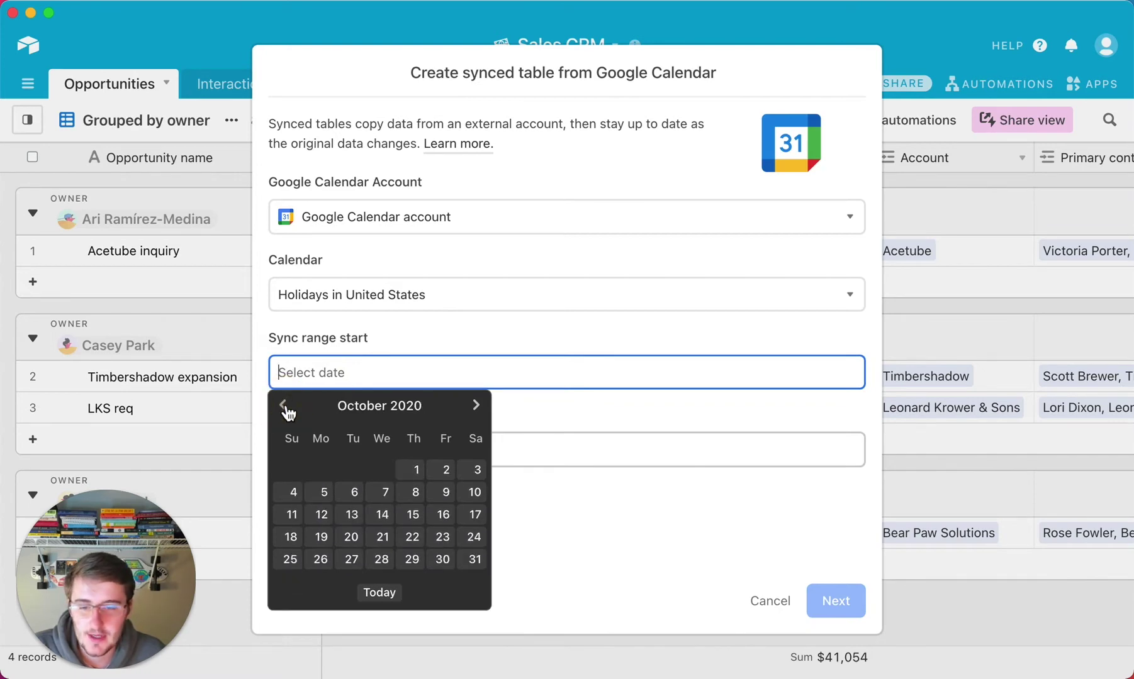
click(283, 406)
click(283, 406)
click(283, 406)
click(283, 406)
click(283, 406)
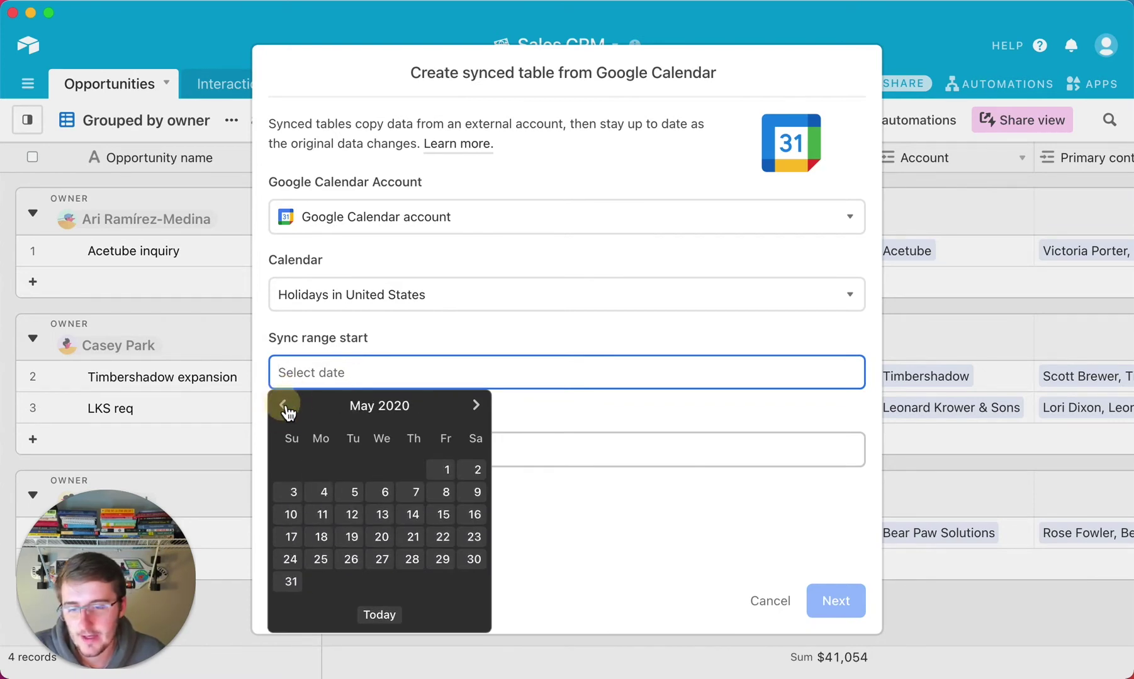
click(283, 406)
click(283, 406)
click(283, 406)
click(283, 406)
click(283, 405)
click(283, 406)
click(283, 406)
click(284, 406)
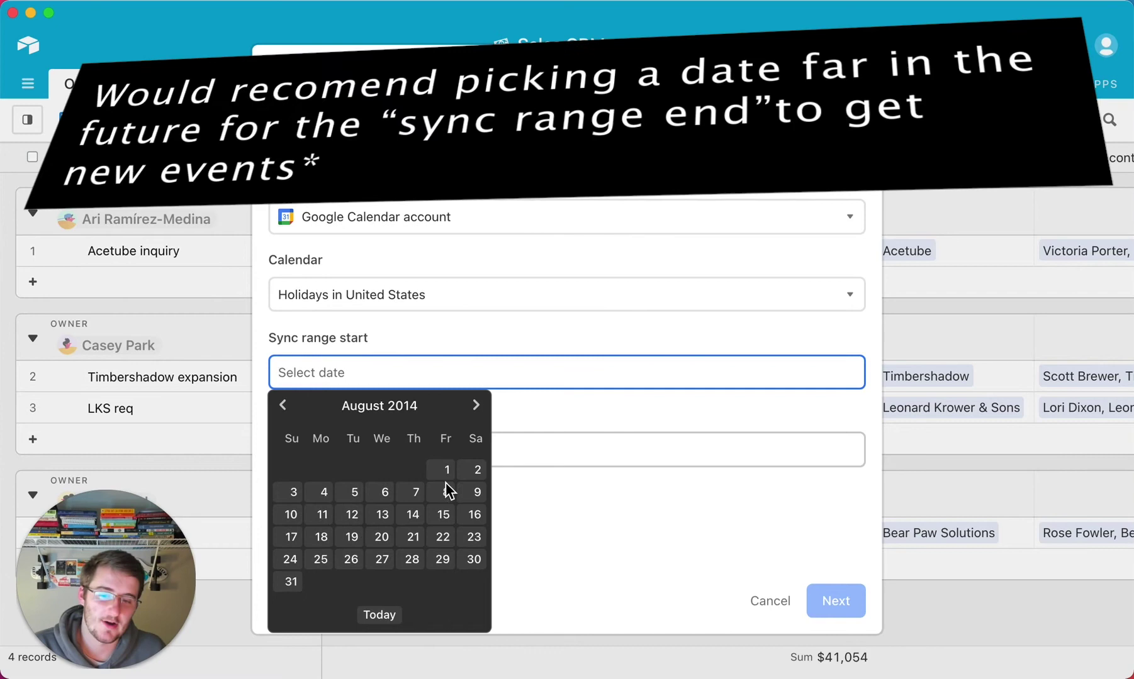
click(445, 472)
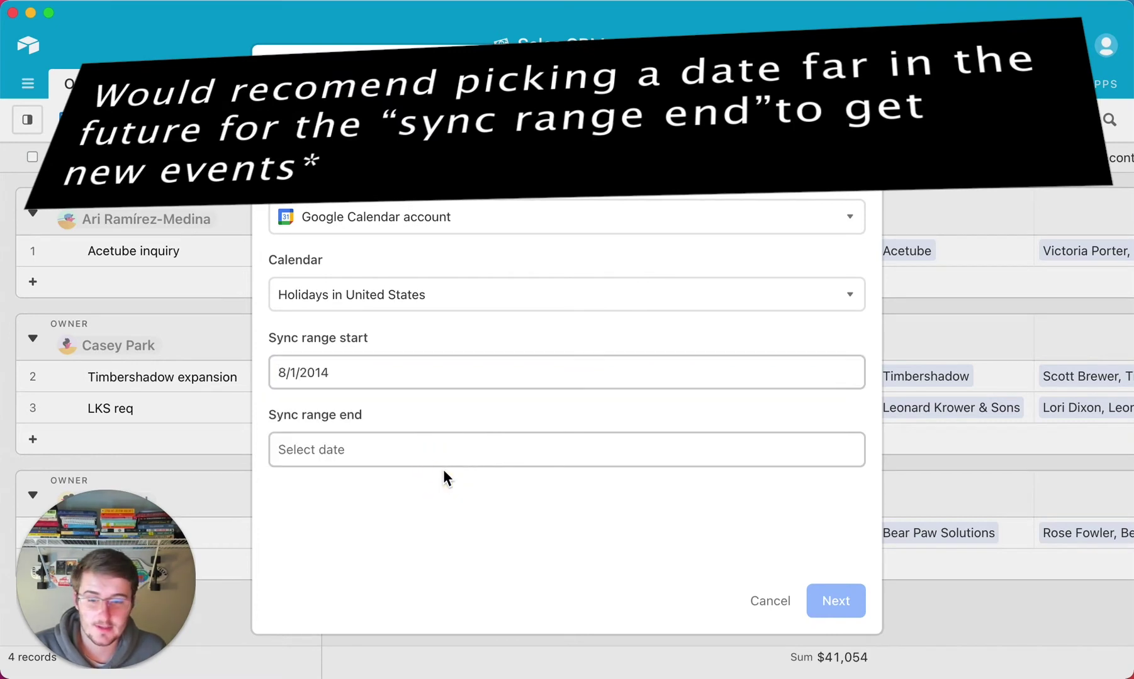
click(372, 449)
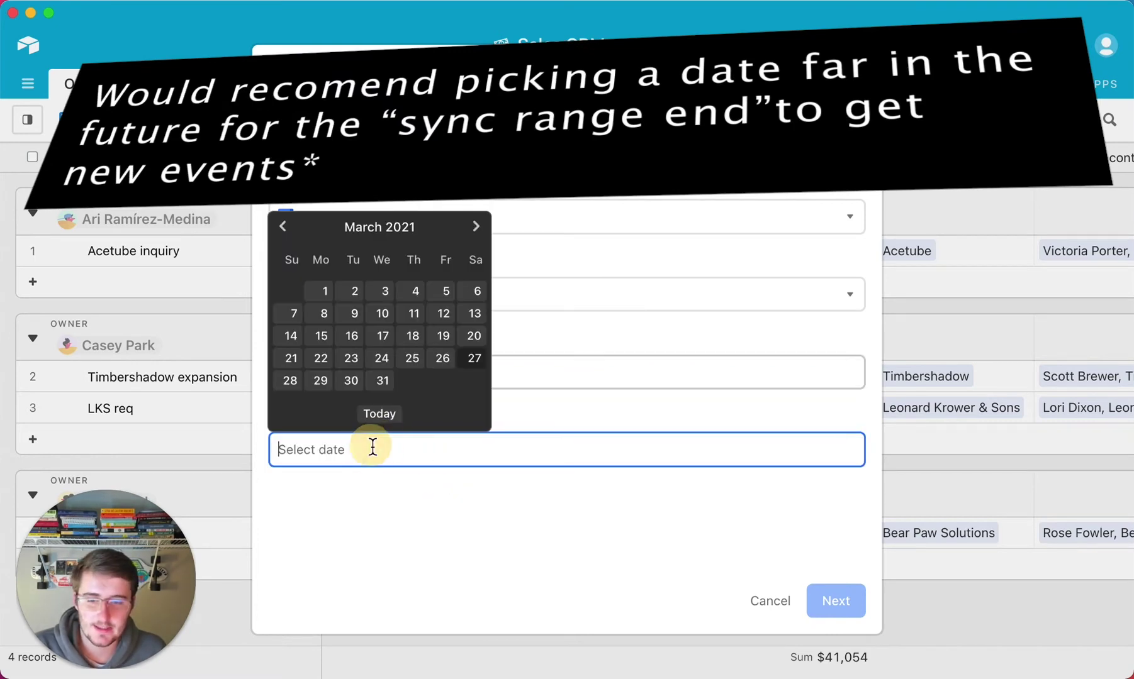
click(379, 414)
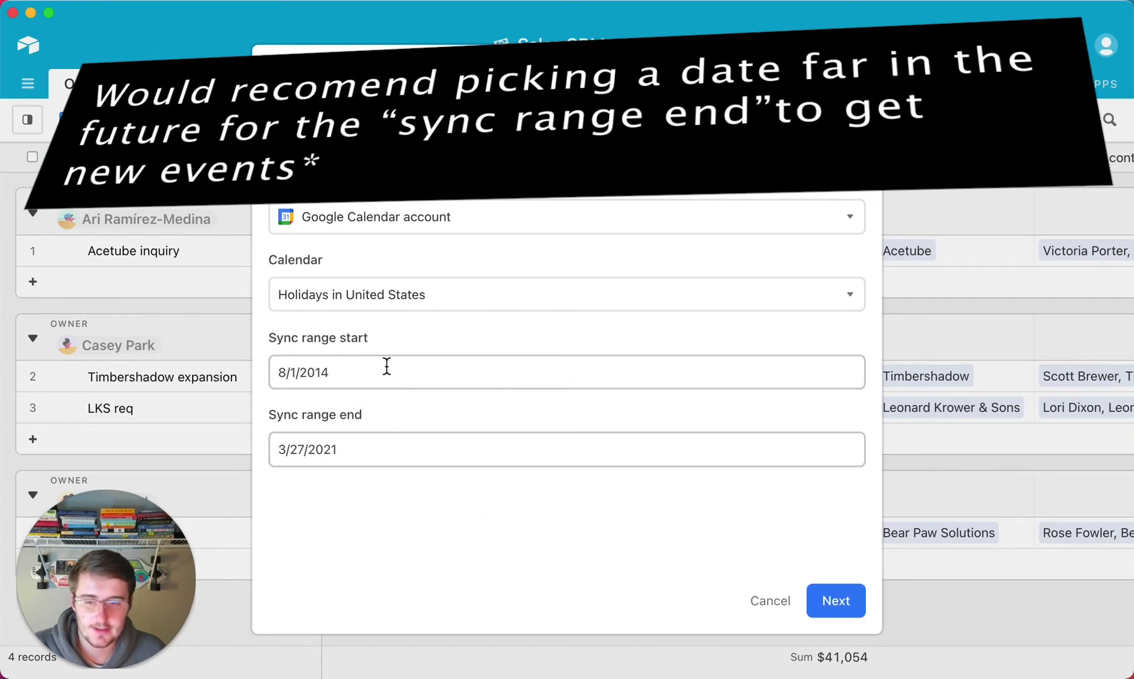
click(842, 600)
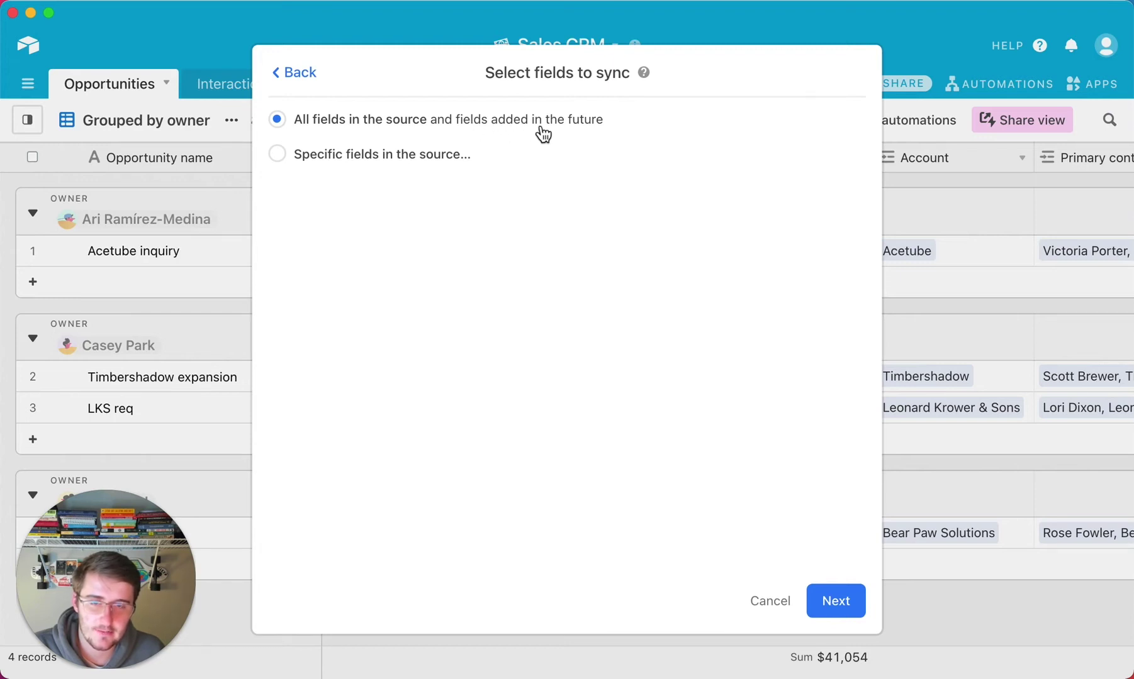
Step: Sync specific fields, excluding Hangouts Link and Event Link, and continue to final settings
click(322, 165)
scroll(434, 461, down, 4)
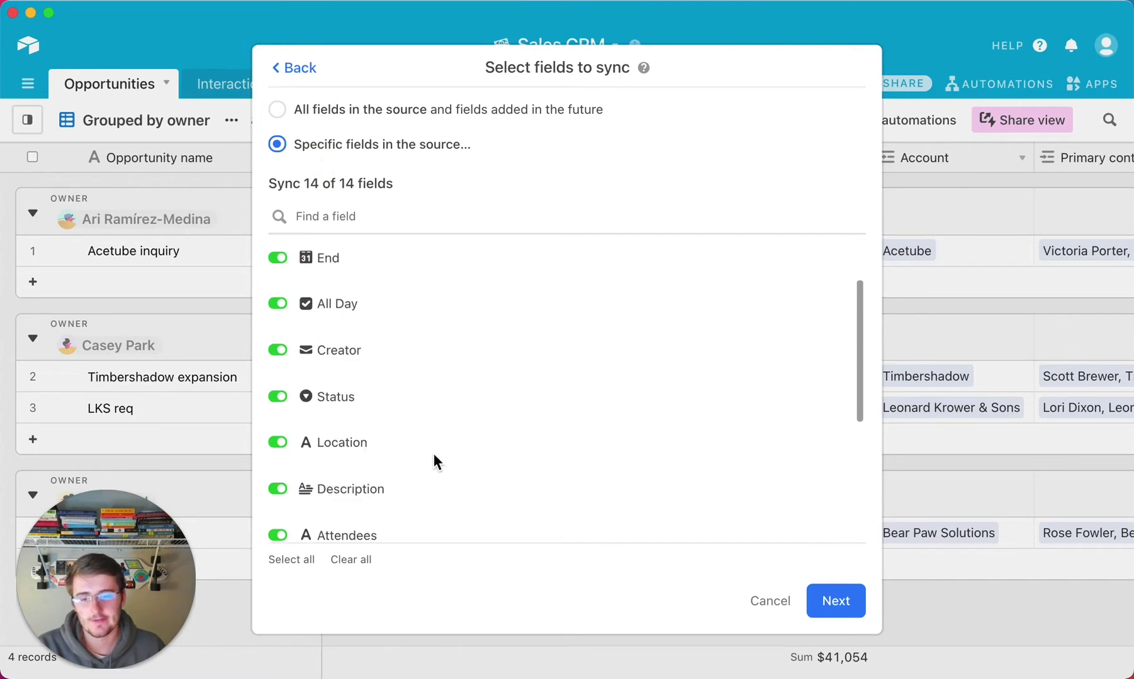
scroll(434, 461, up, 4)
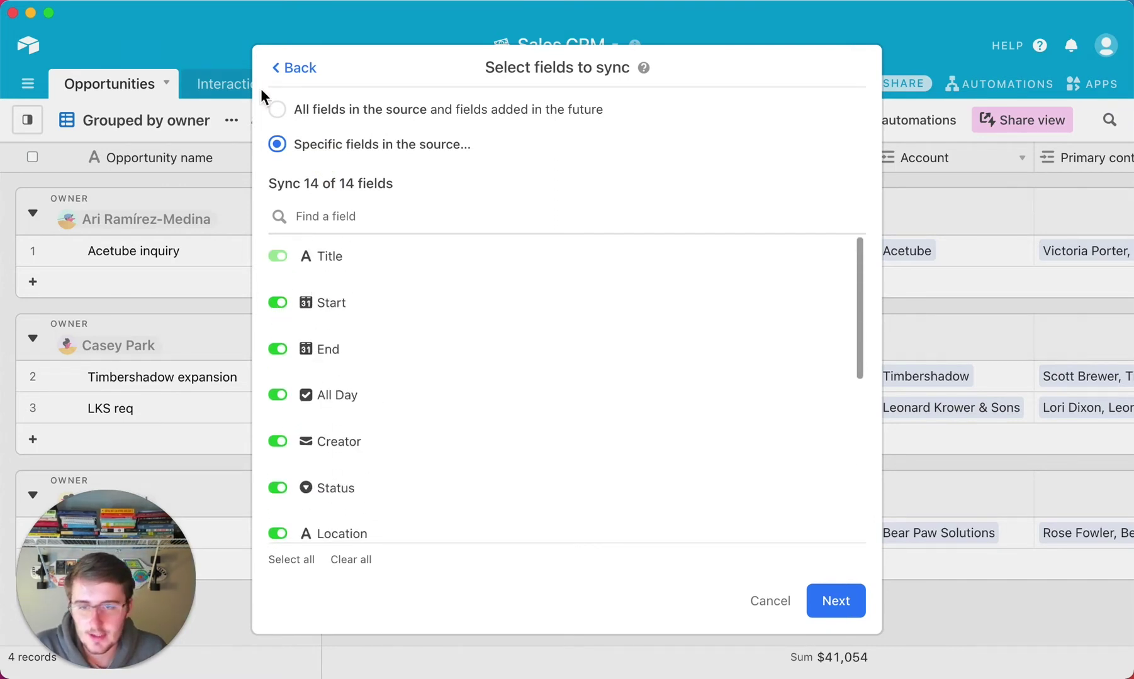
scroll(345, 317, down, 1)
scroll(345, 317, down, 3)
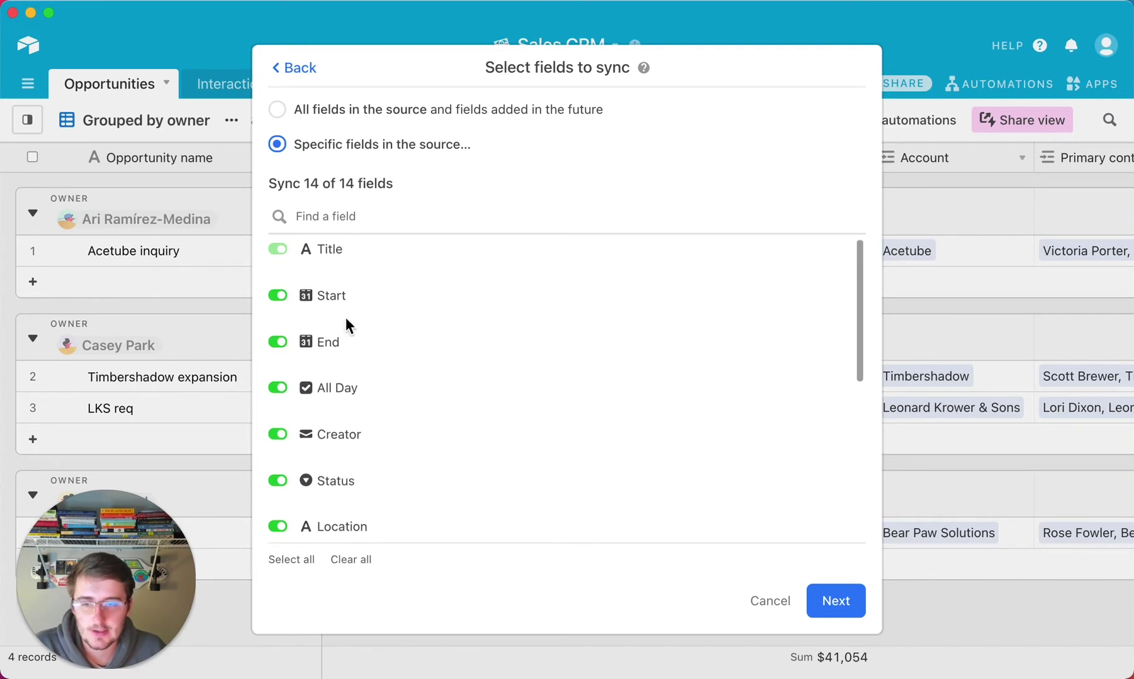
scroll(363, 361, down, 3)
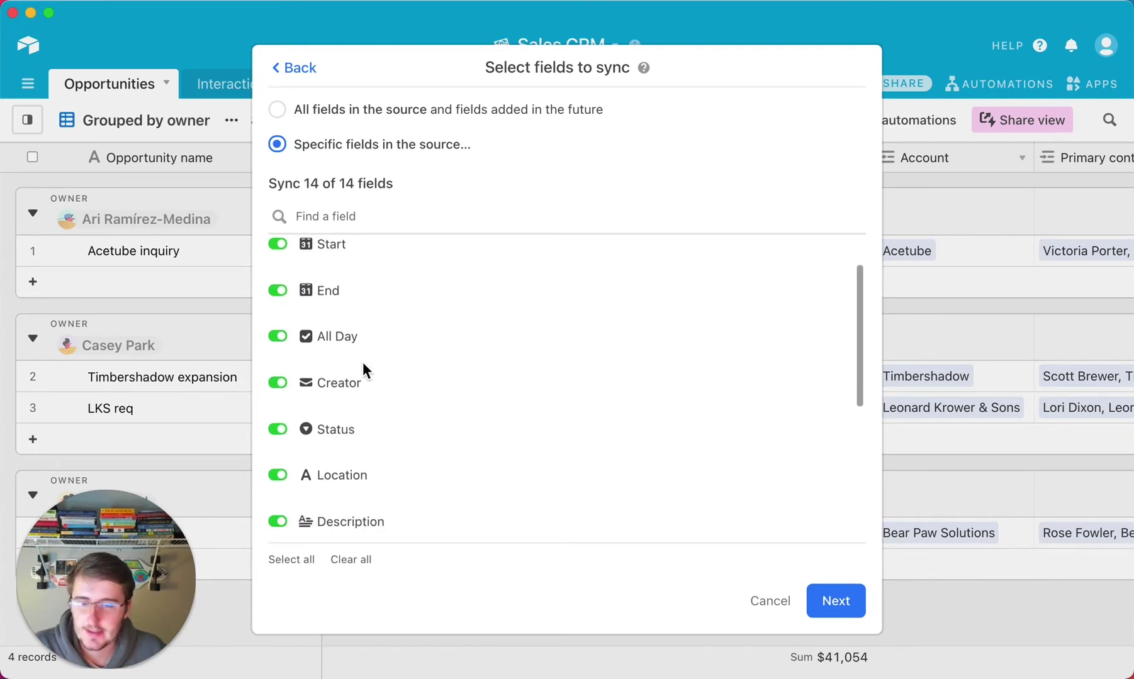
scroll(346, 344, up, 5)
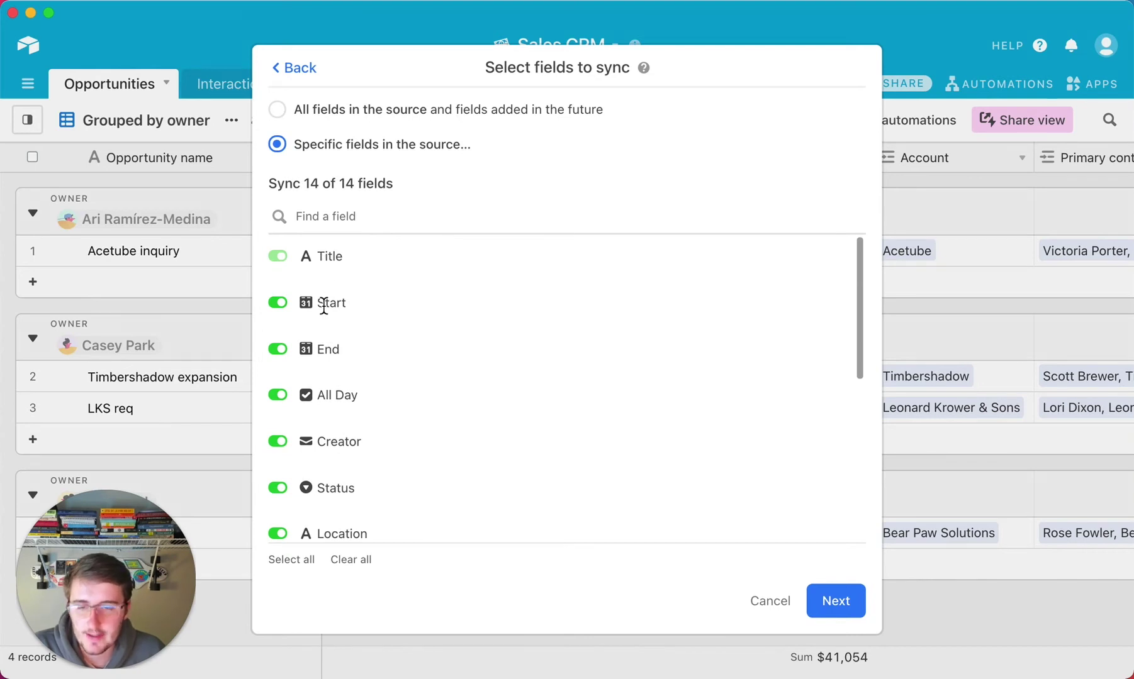
scroll(352, 350, down, 3)
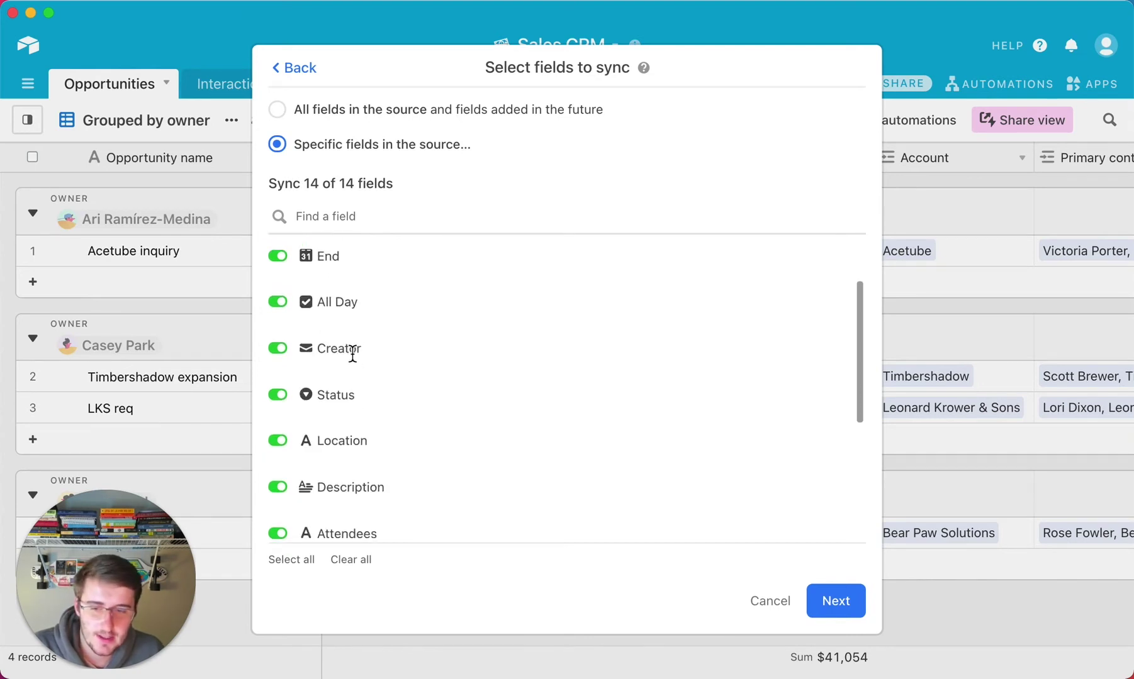
scroll(352, 356, down, 5)
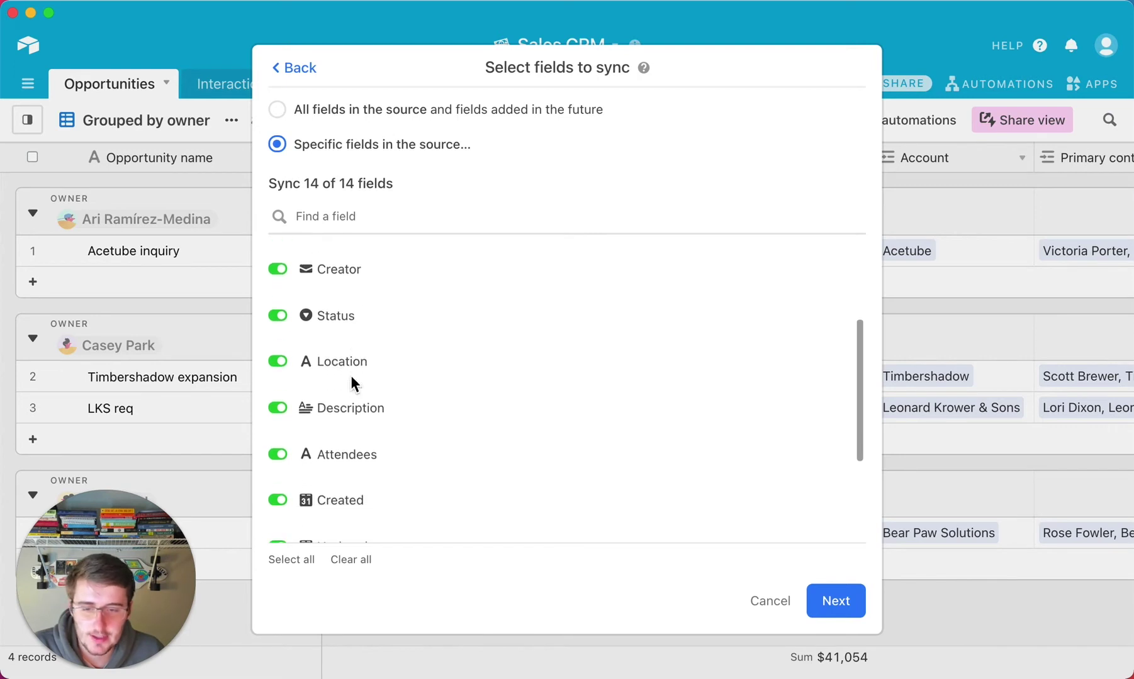
scroll(350, 375, down, 1)
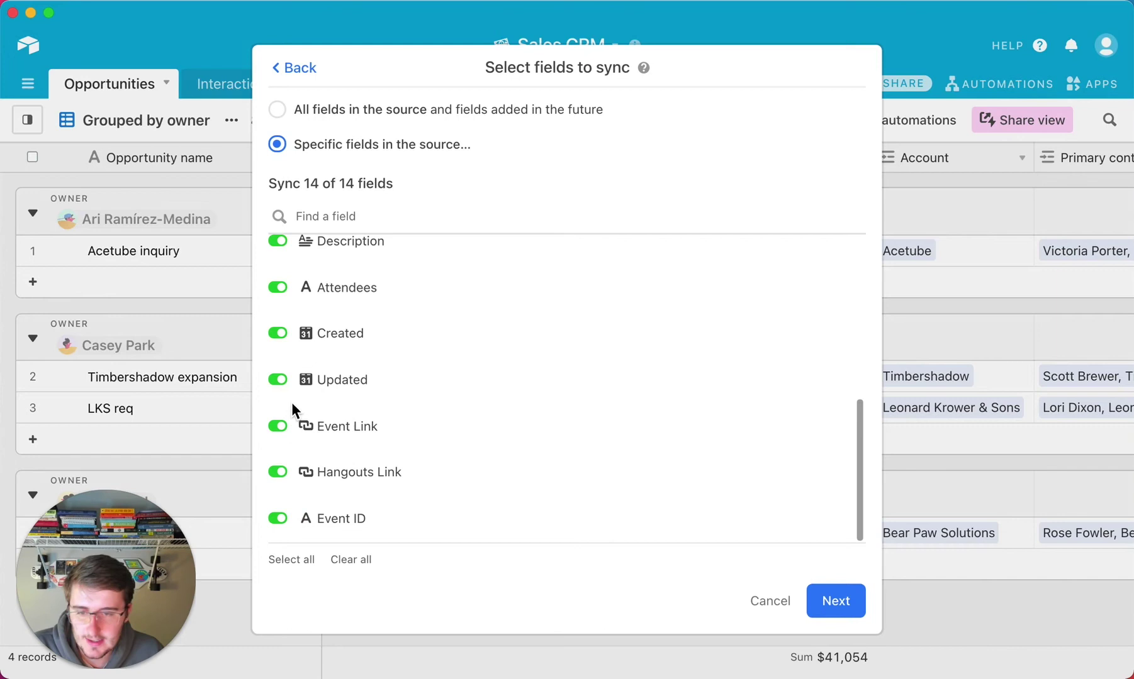
click(277, 472)
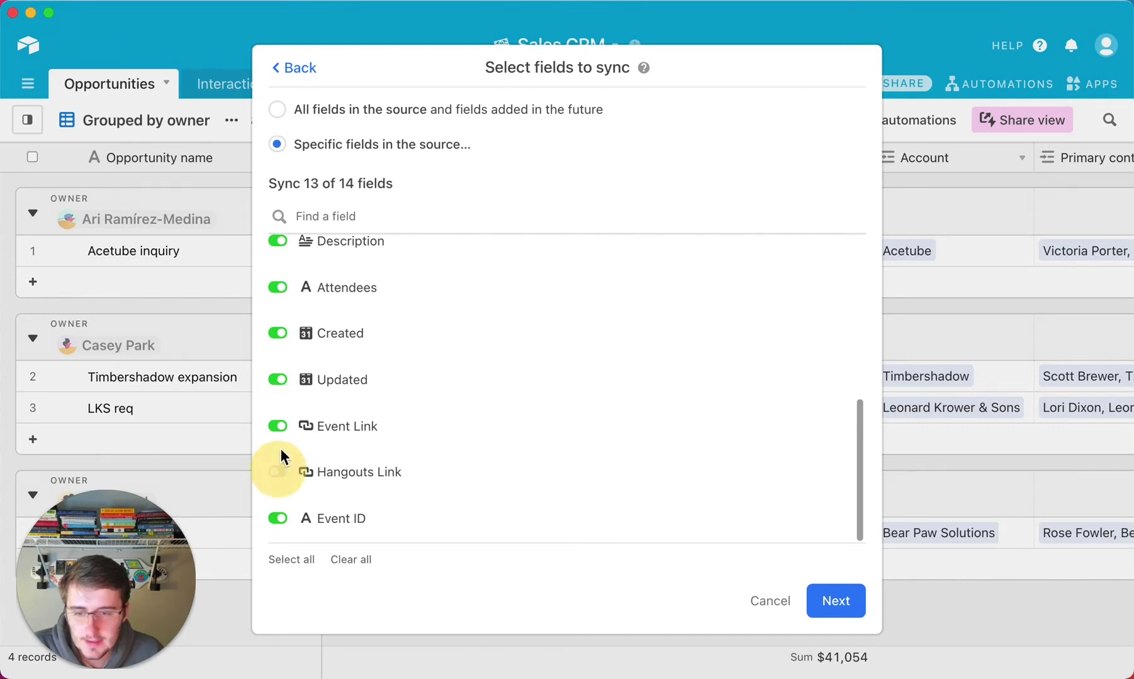
click(280, 428)
click(849, 616)
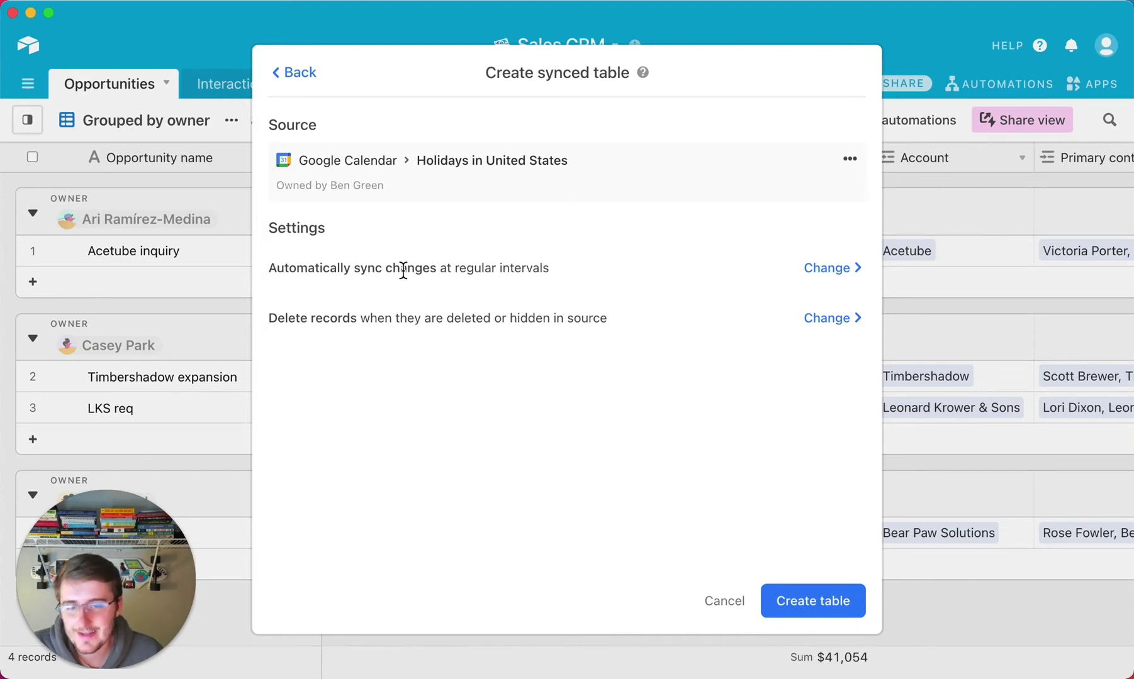
Step: Review the automatic interval update method, then create the Holidays in United States table
click(851, 275)
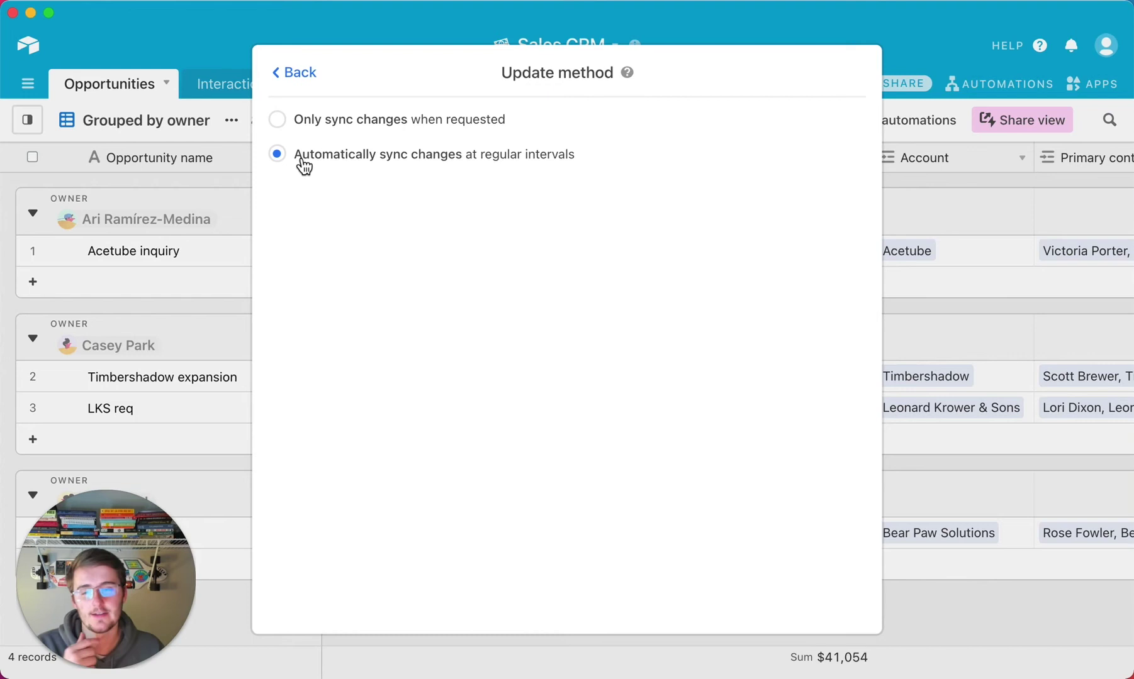
click(290, 74)
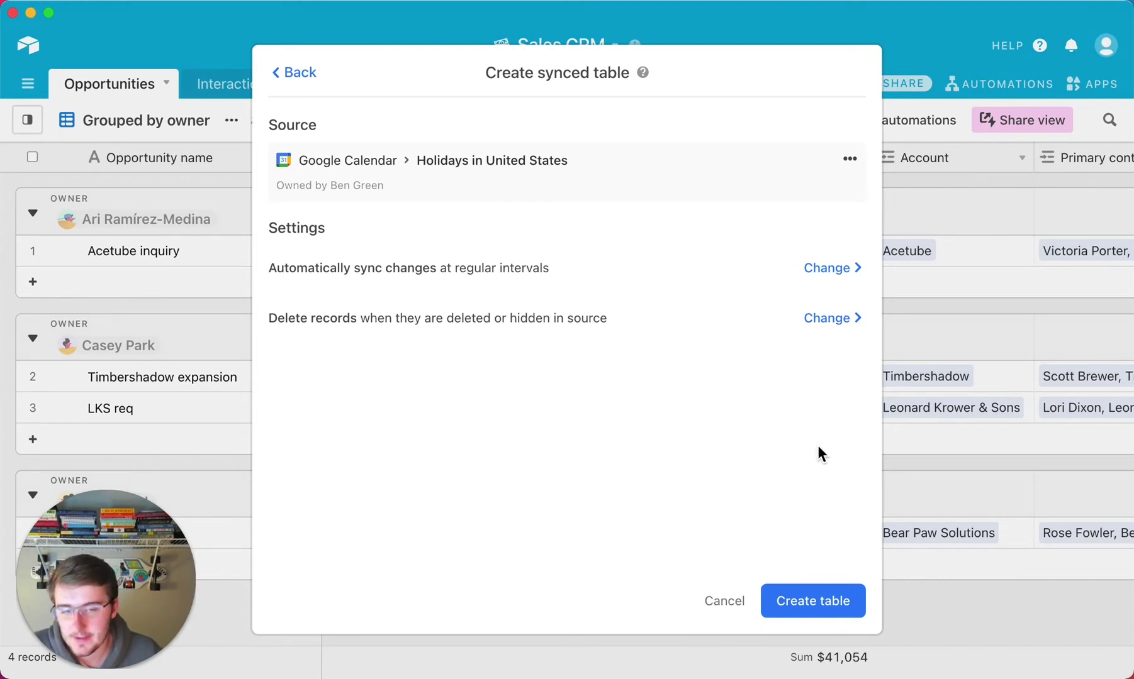
click(836, 606)
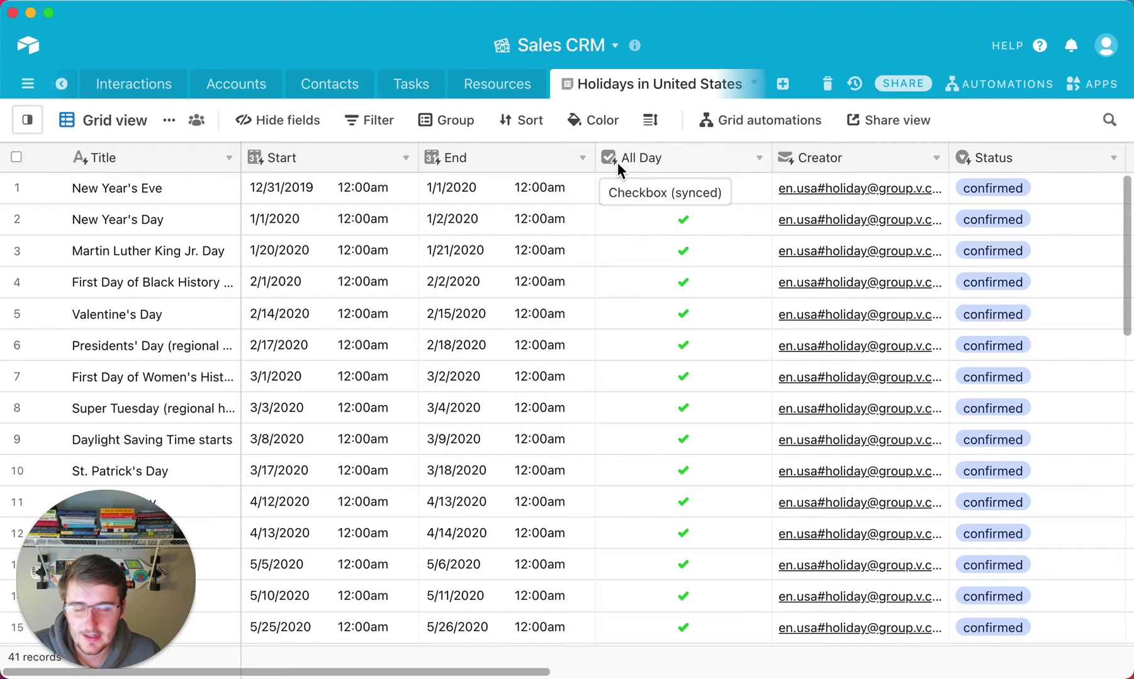
mouse_move(572, 96)
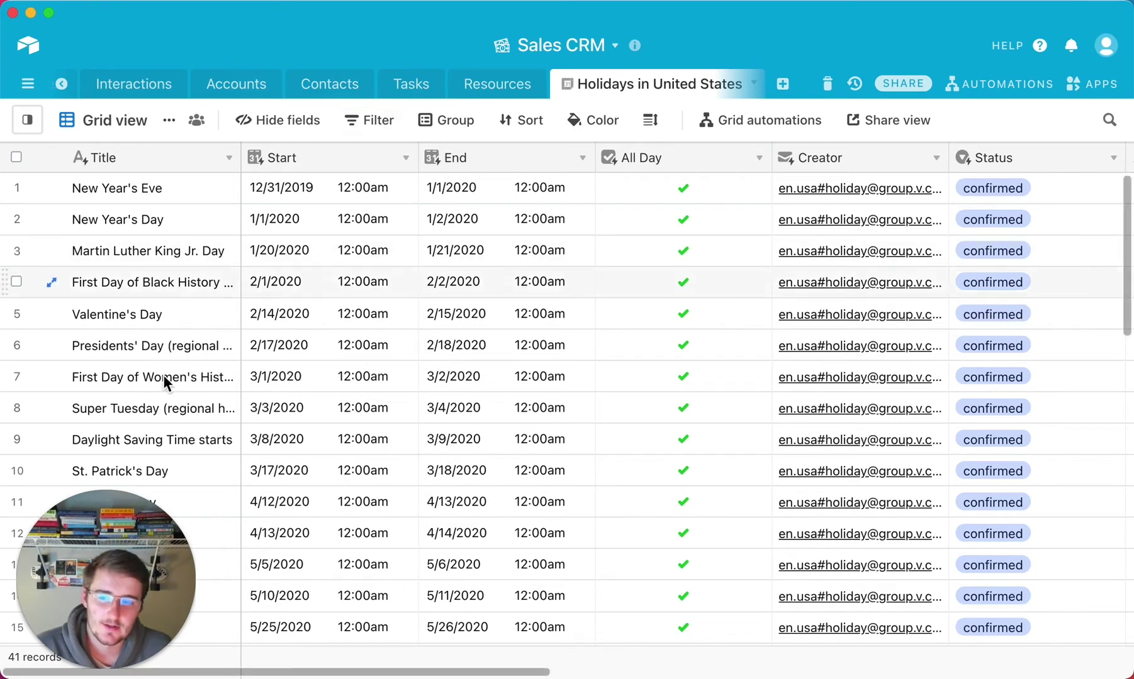
drag(120, 591, 1027, 593)
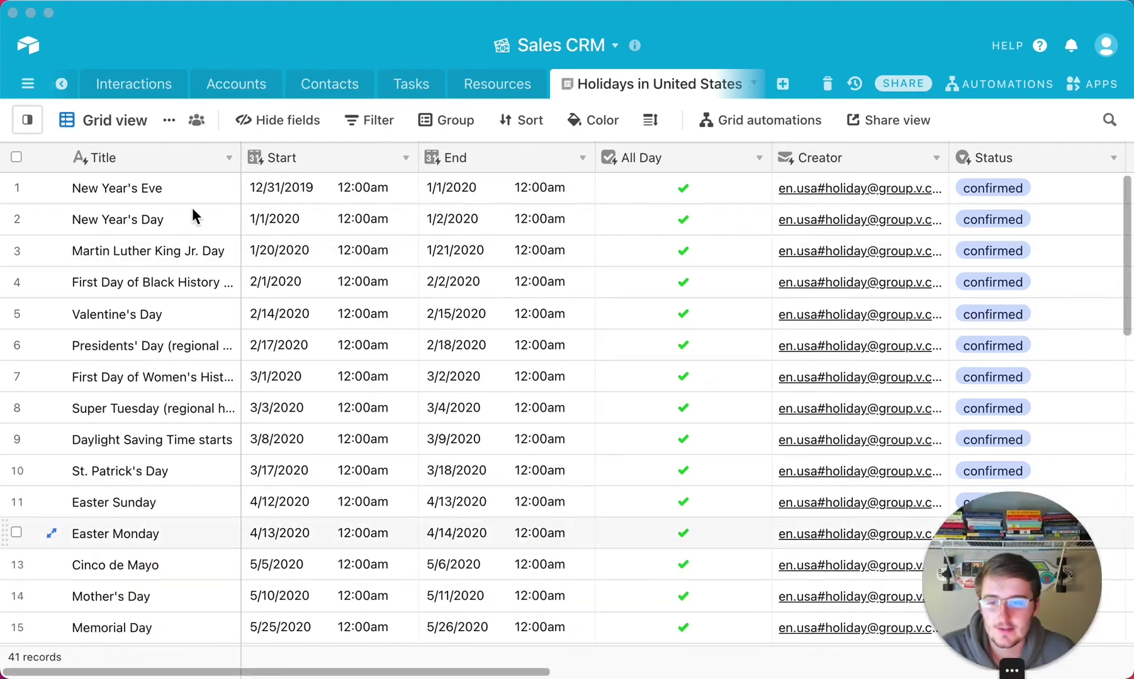
click(197, 273)
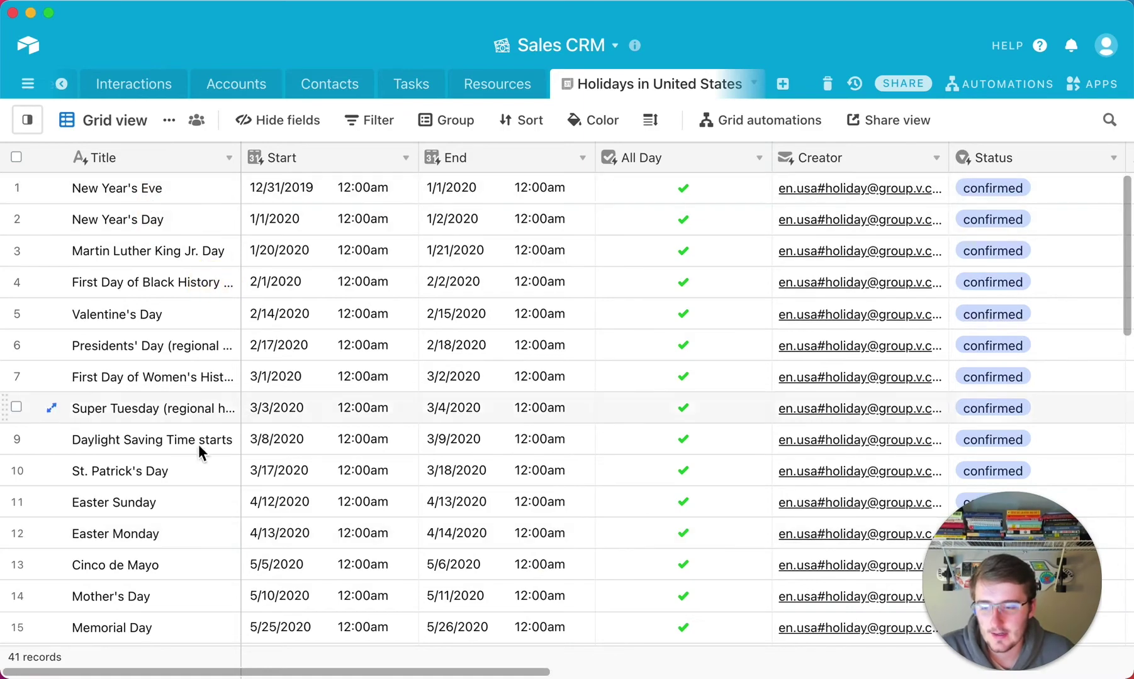
scroll(172, 591, down, 15)
scroll(172, 591, up, 10)
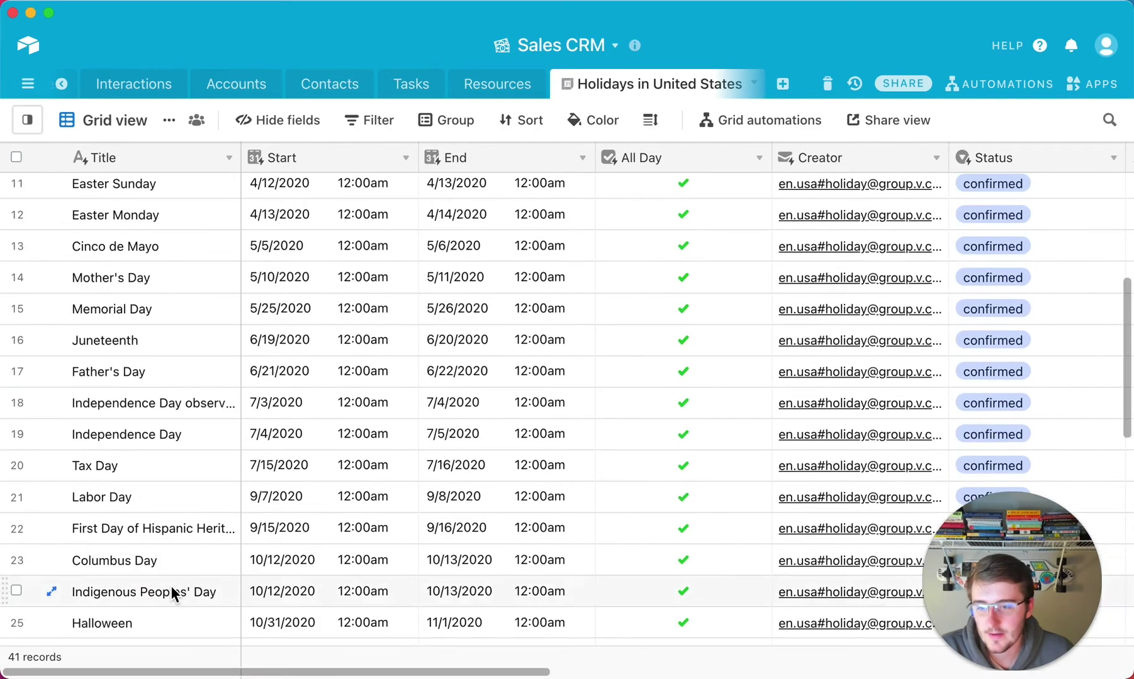
scroll(171, 591, up, 3)
scroll(171, 591, down, 10)
scroll(171, 591, up, 10)
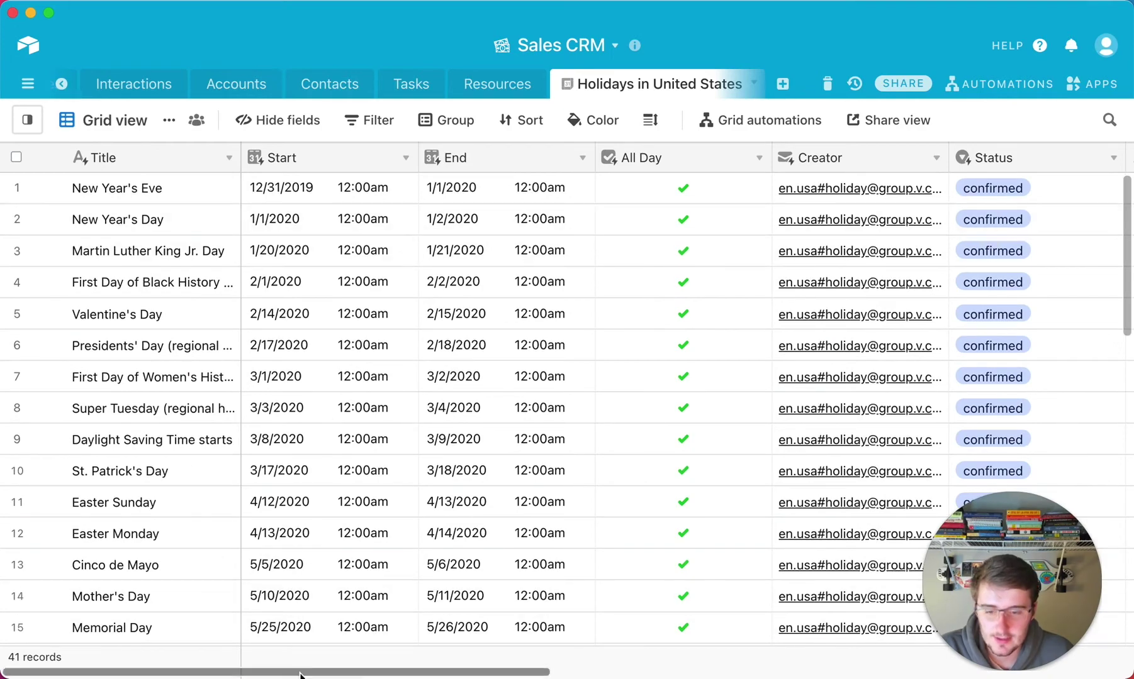
drag(300, 671, 893, 604)
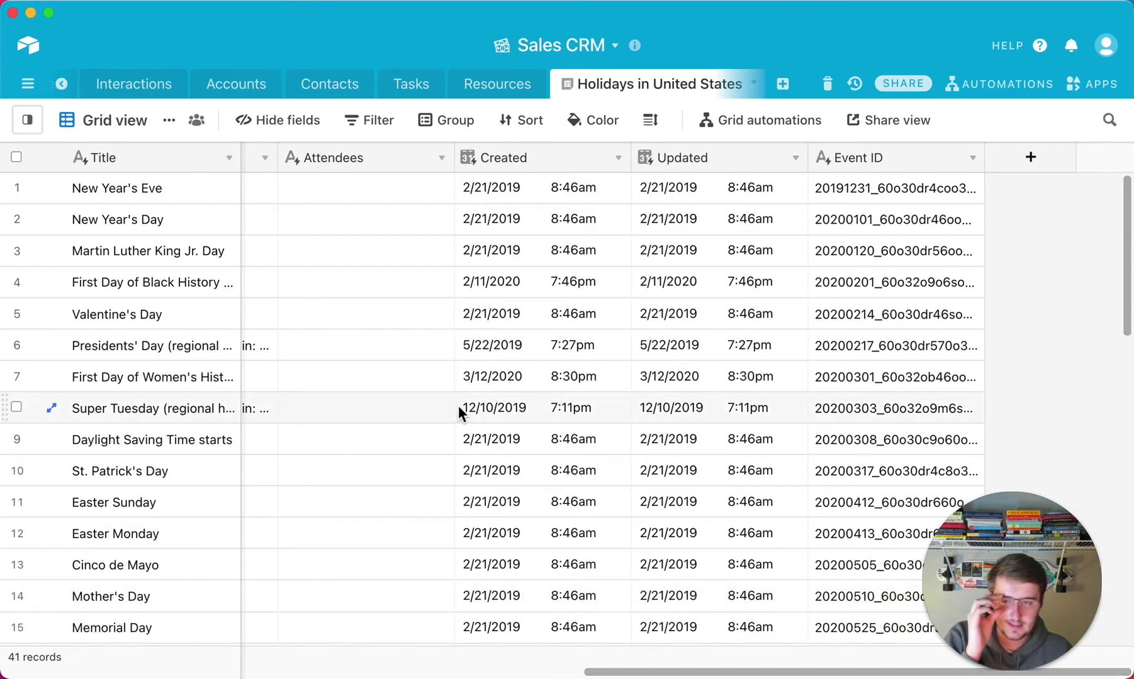
scroll(285, 350, down, 1)
scroll(565, 323, up, 1)
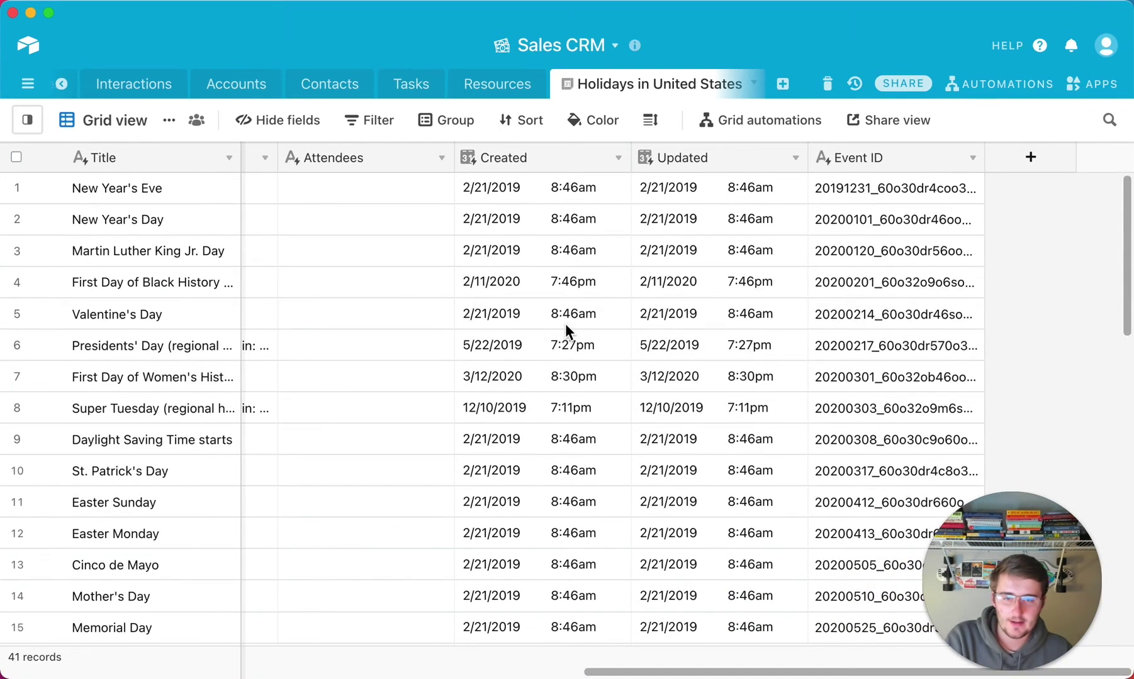
scroll(565, 323, down, 15)
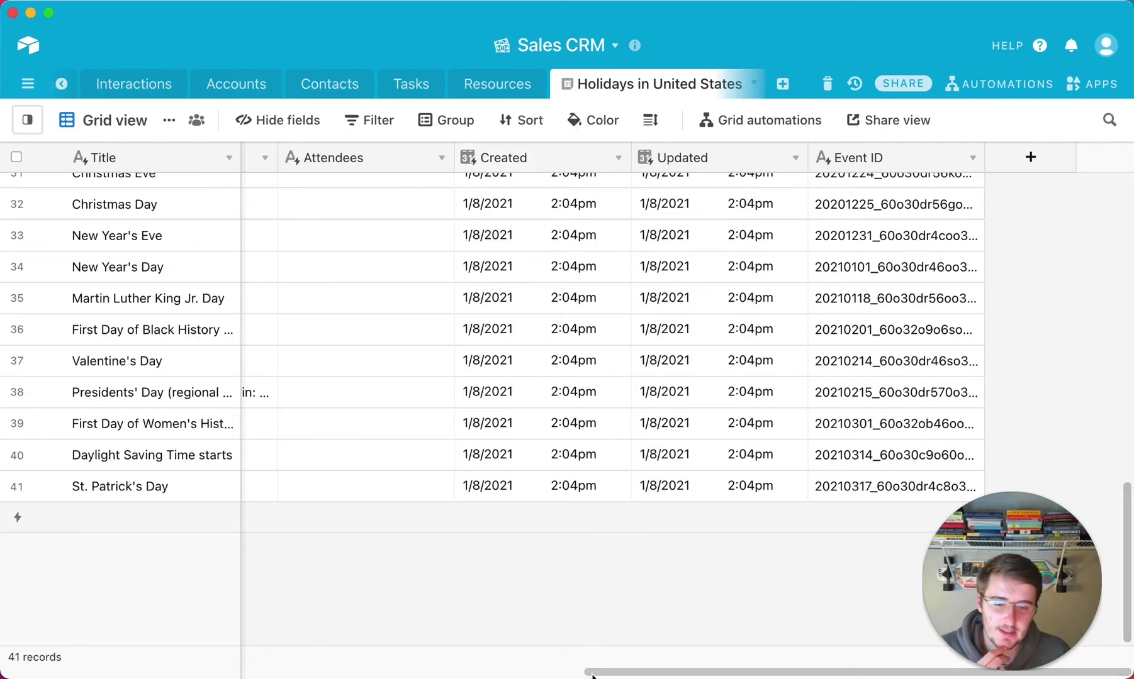
drag(609, 674, 8, 648)
scroll(82, 635, right, 10)
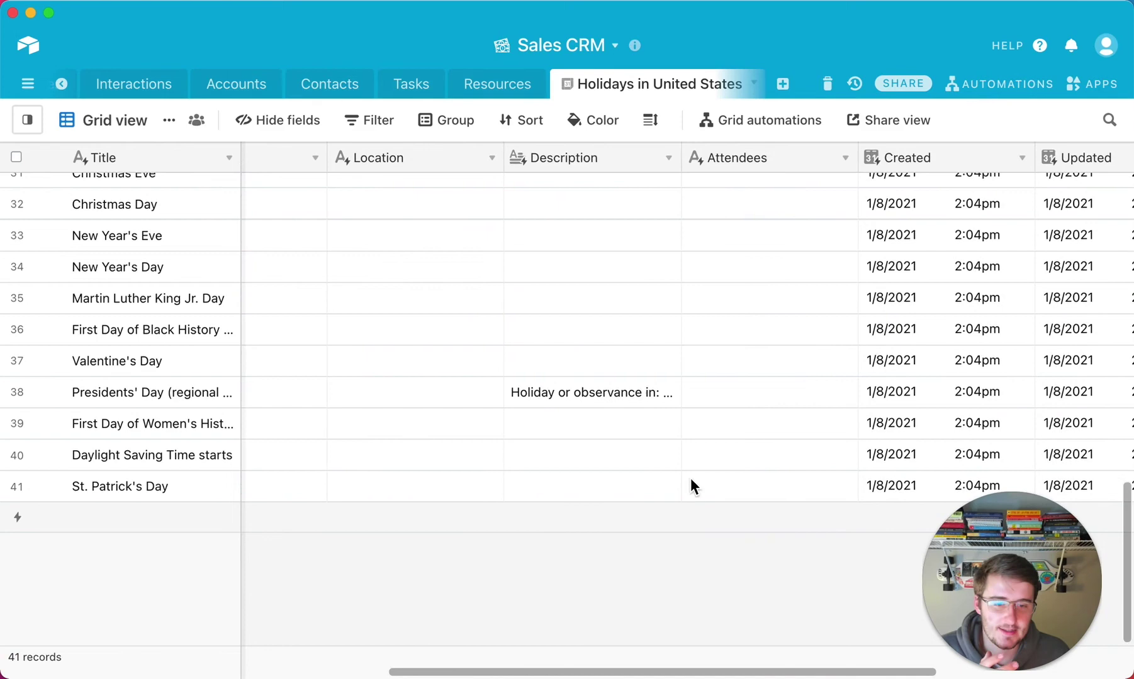
click(729, 358)
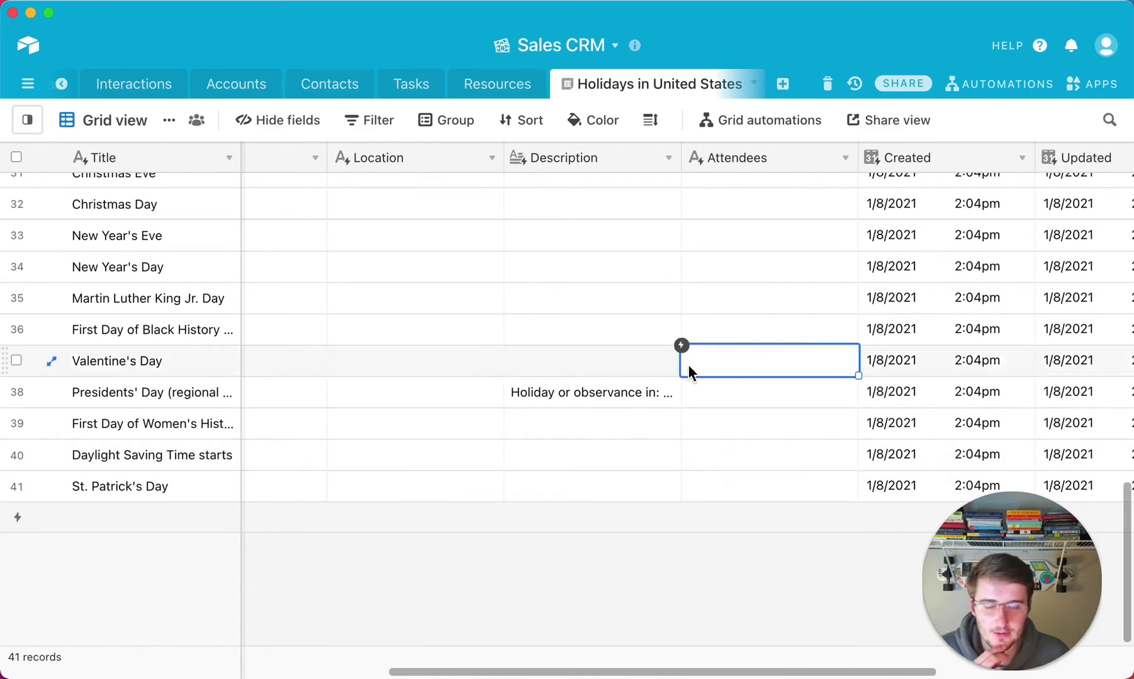
scroll(756, 272, up, 2)
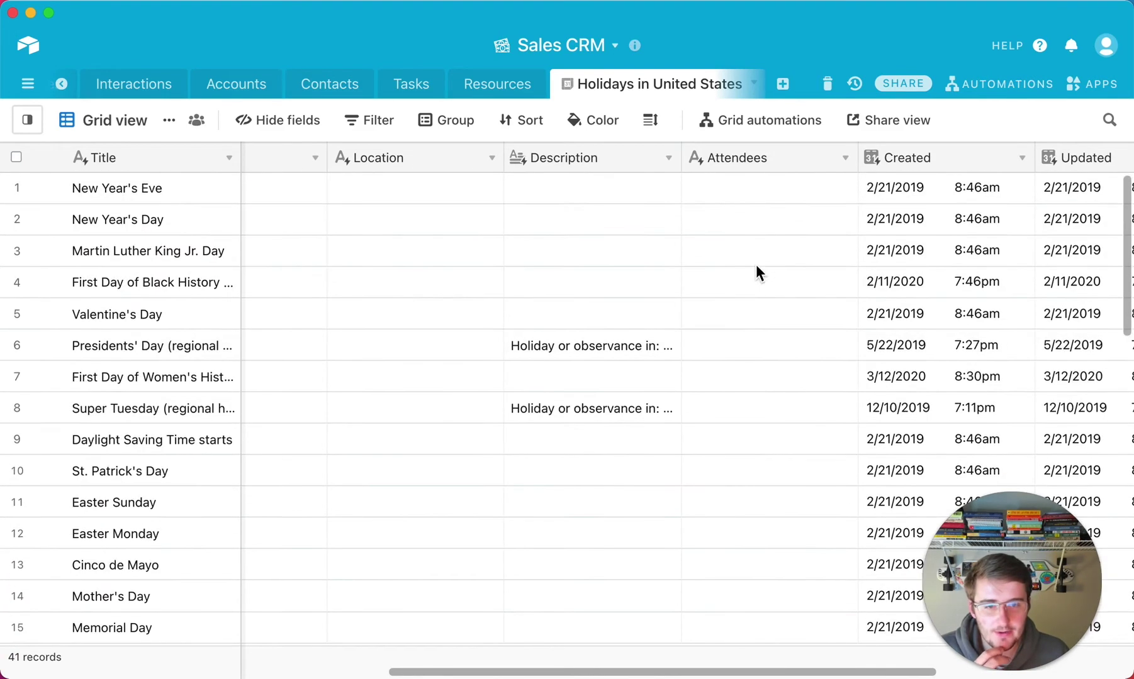
Step: Insert a Contacts link field right of Attendees, skipping the lookup fields
right_click(754, 163)
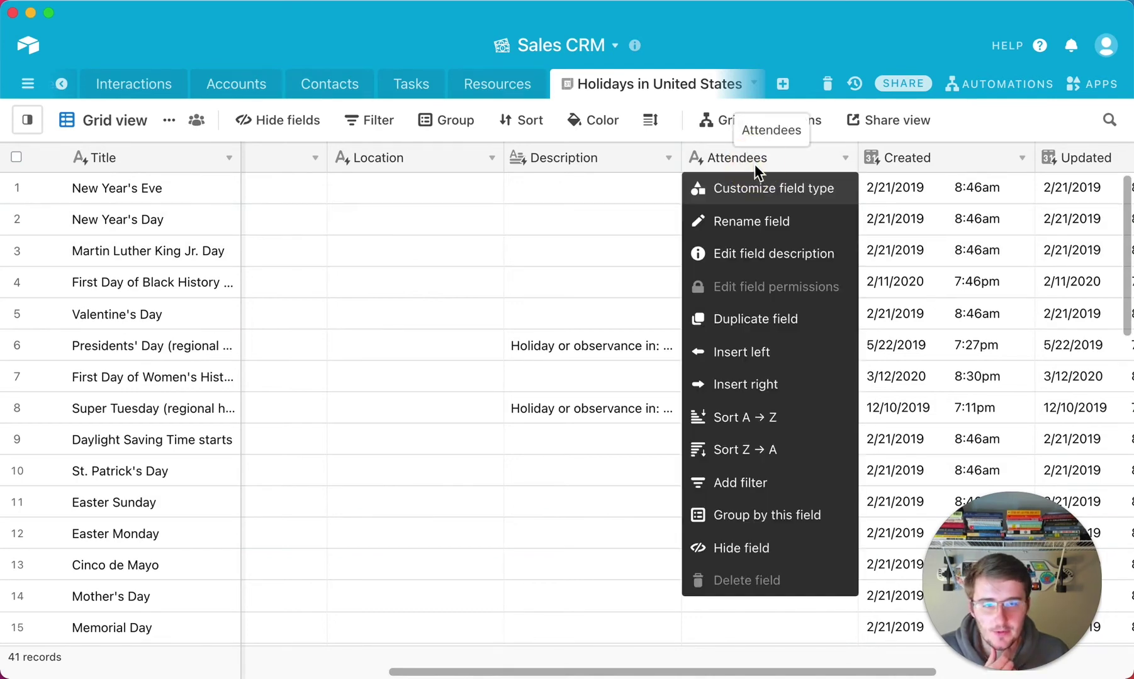
click(777, 385)
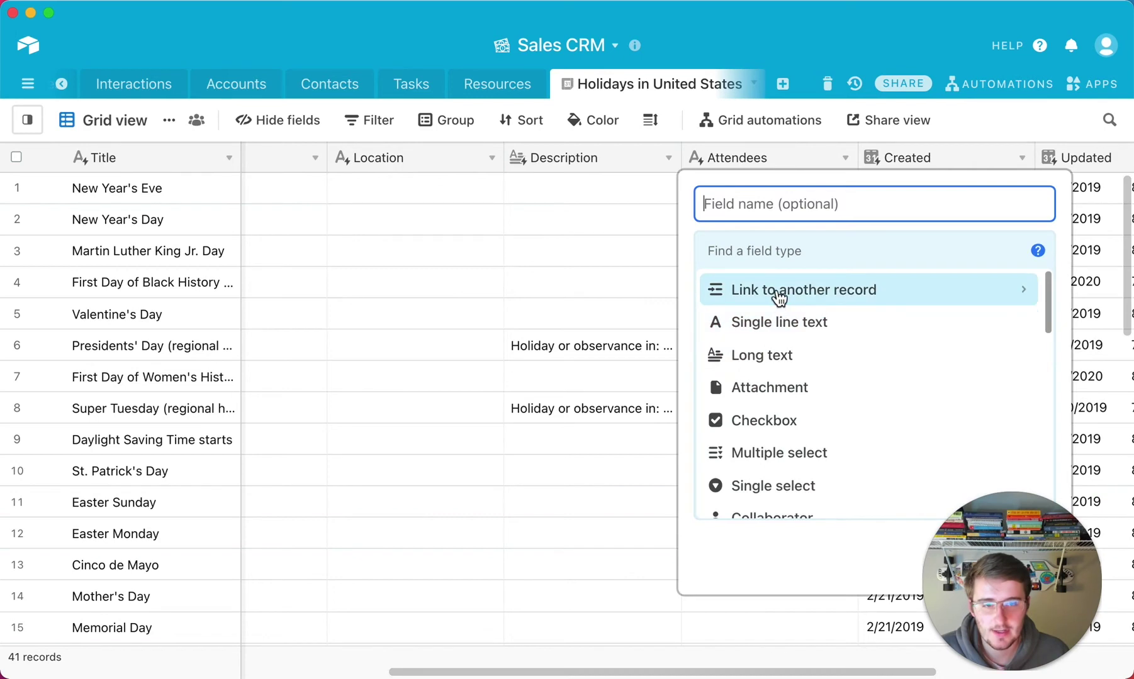
click(778, 292)
click(764, 393)
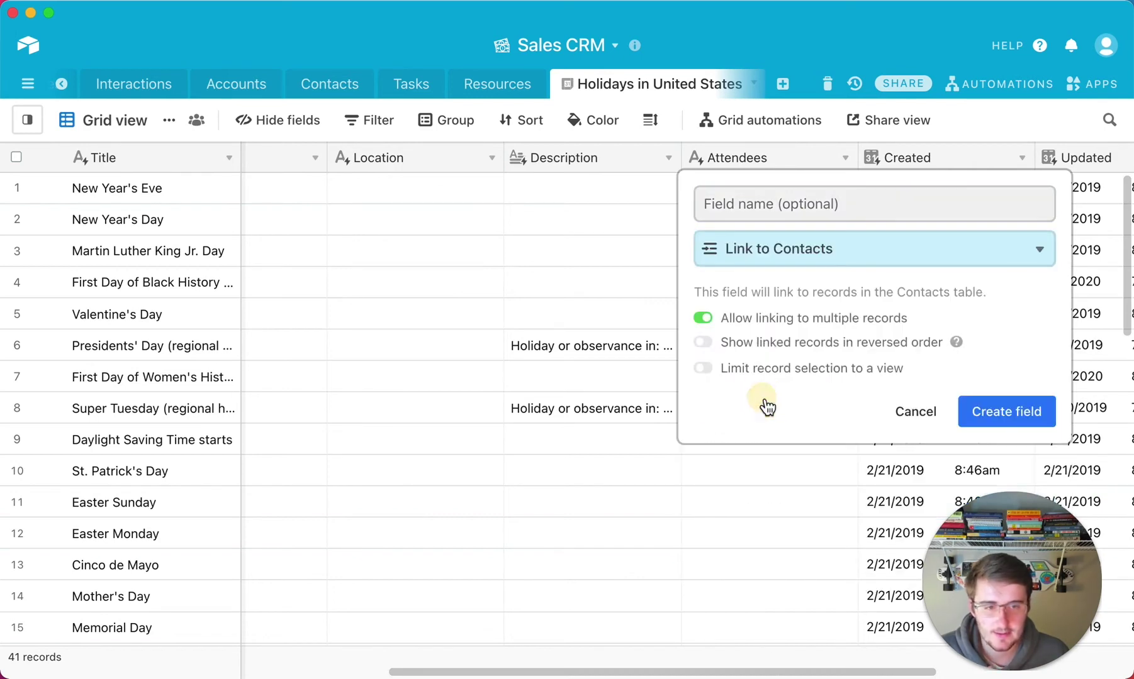
click(981, 417)
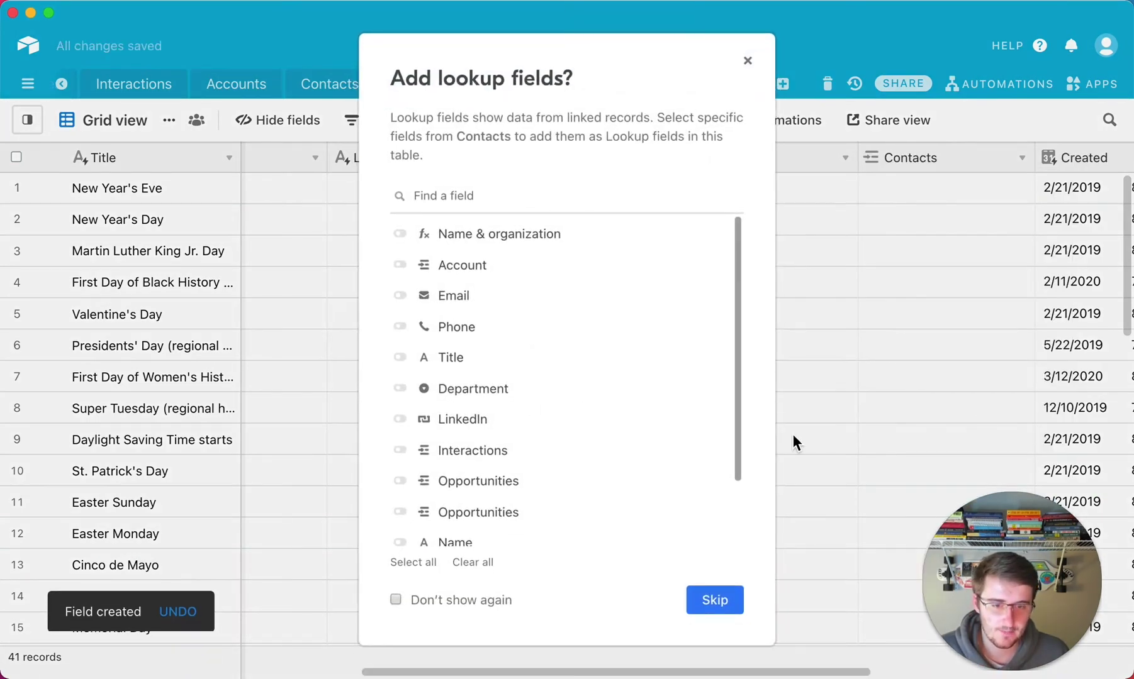
click(716, 594)
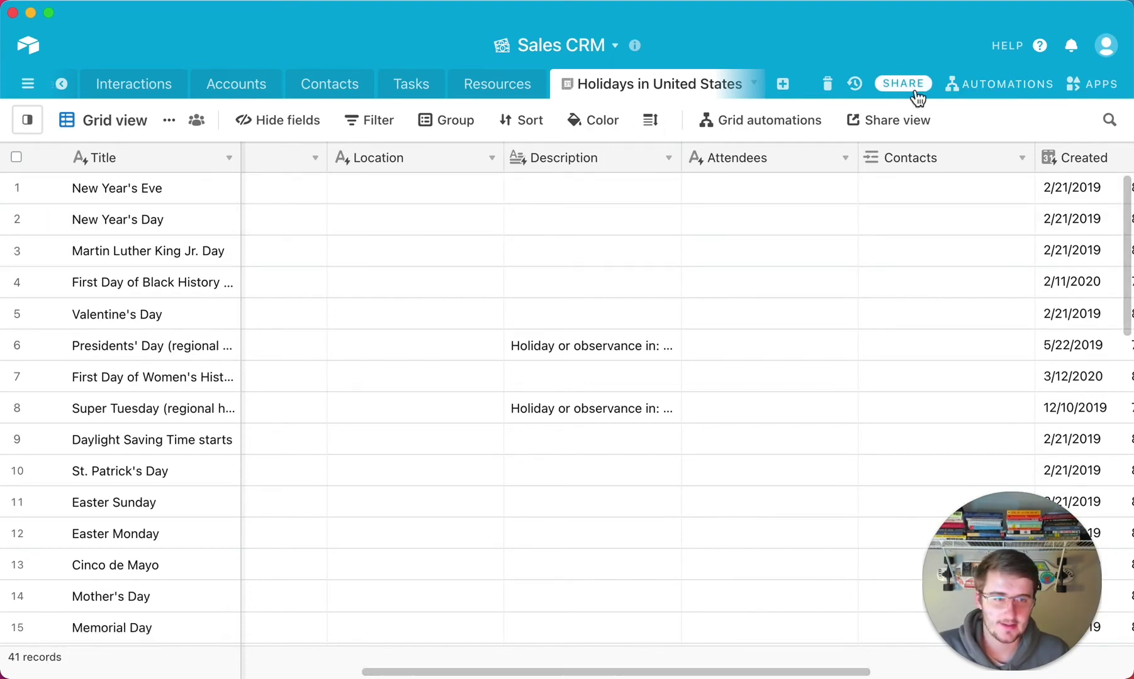
Step: Create a new automation triggered when a Holidays in United States record matches conditions
click(1004, 88)
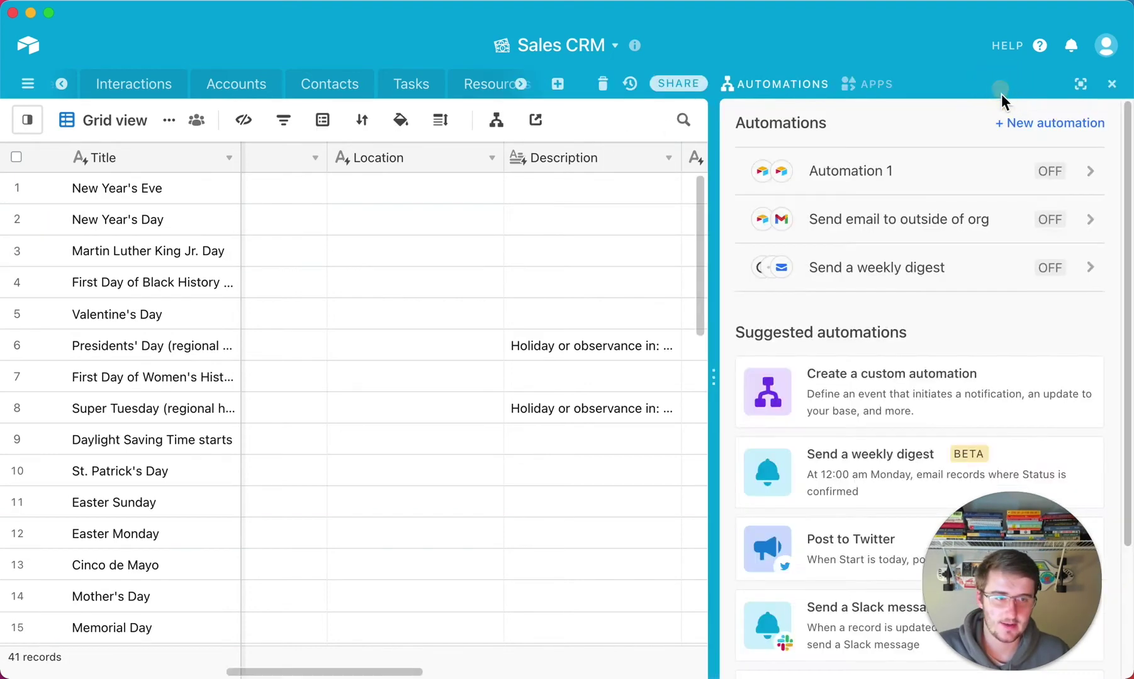
click(1062, 132)
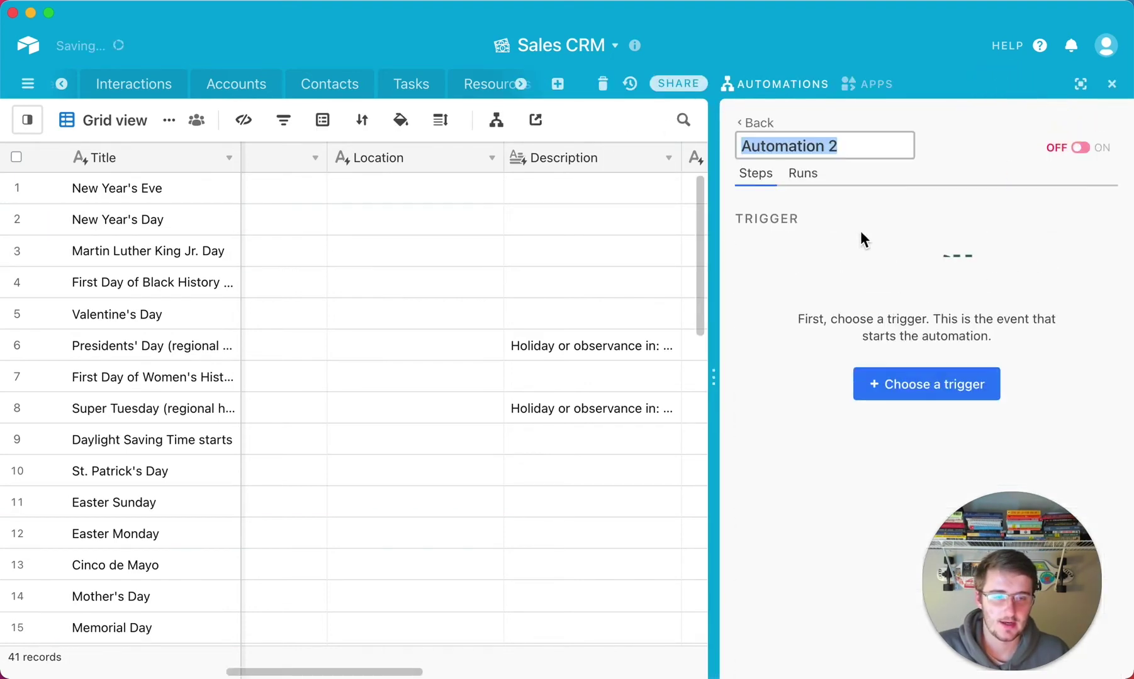
click(915, 374)
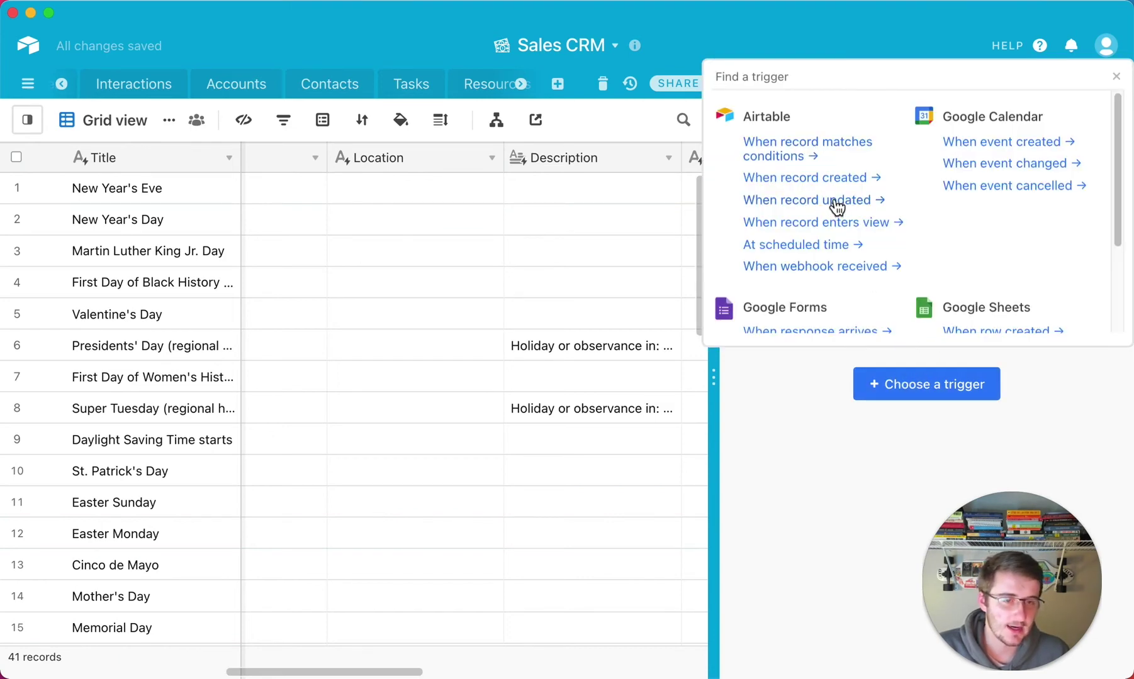
click(803, 162)
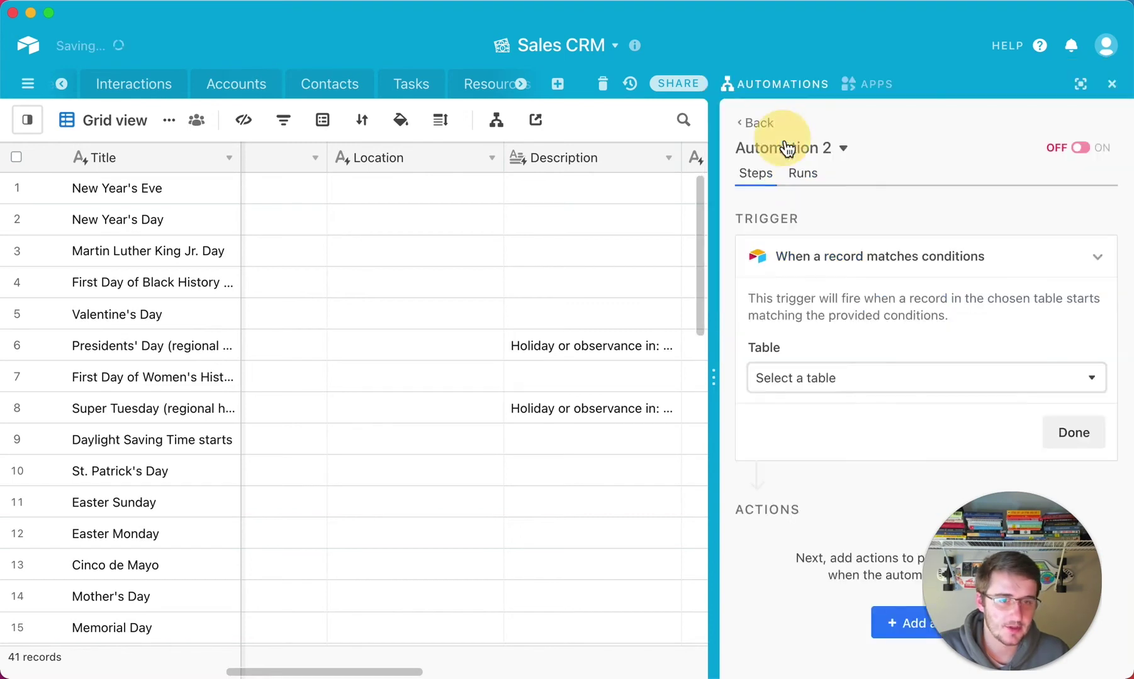
click(859, 380)
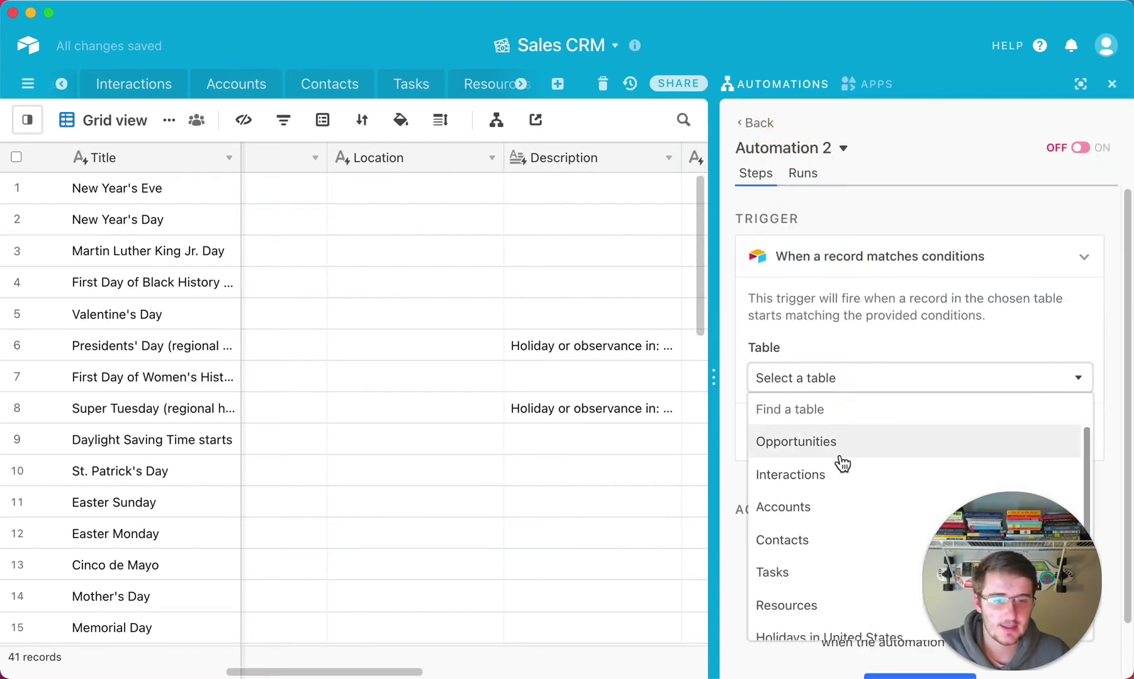
scroll(837, 472, down, 1)
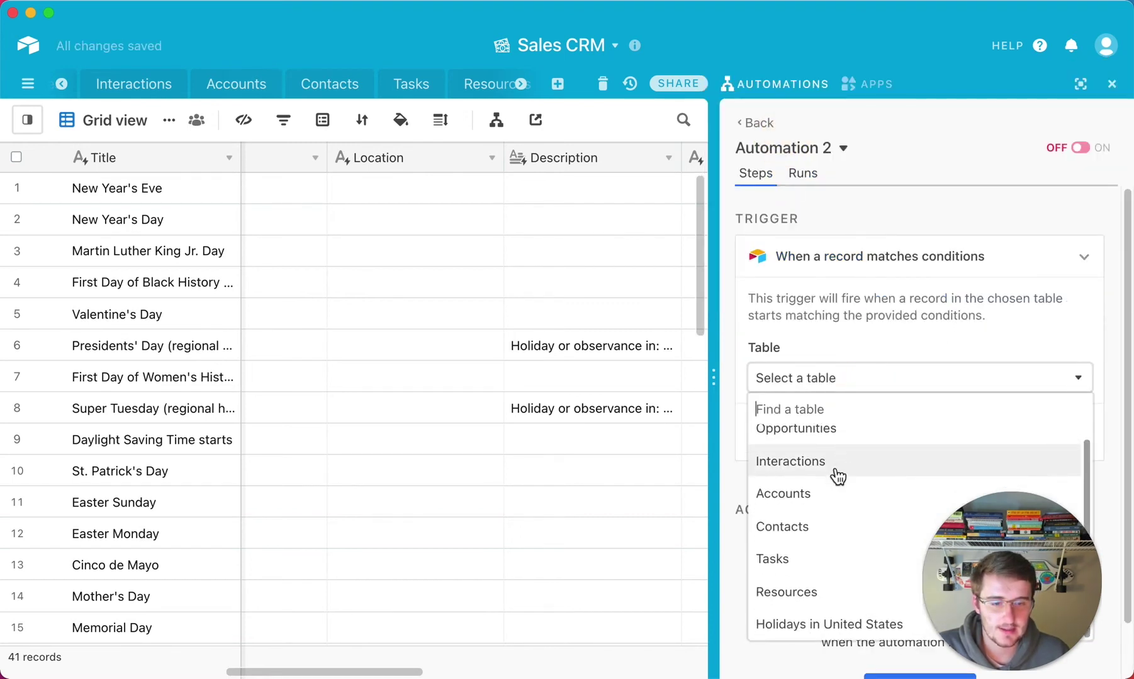
click(810, 622)
scroll(962, 453, down, 2)
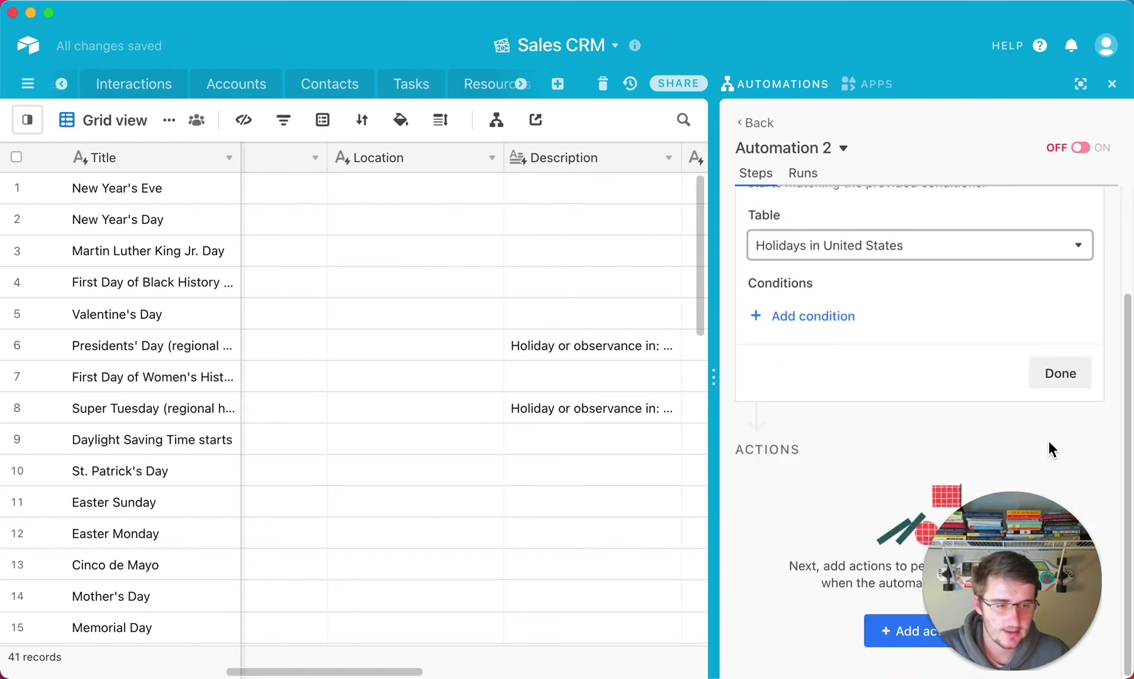
Step: Add a trigger condition requiring Title to be not empty
click(854, 320)
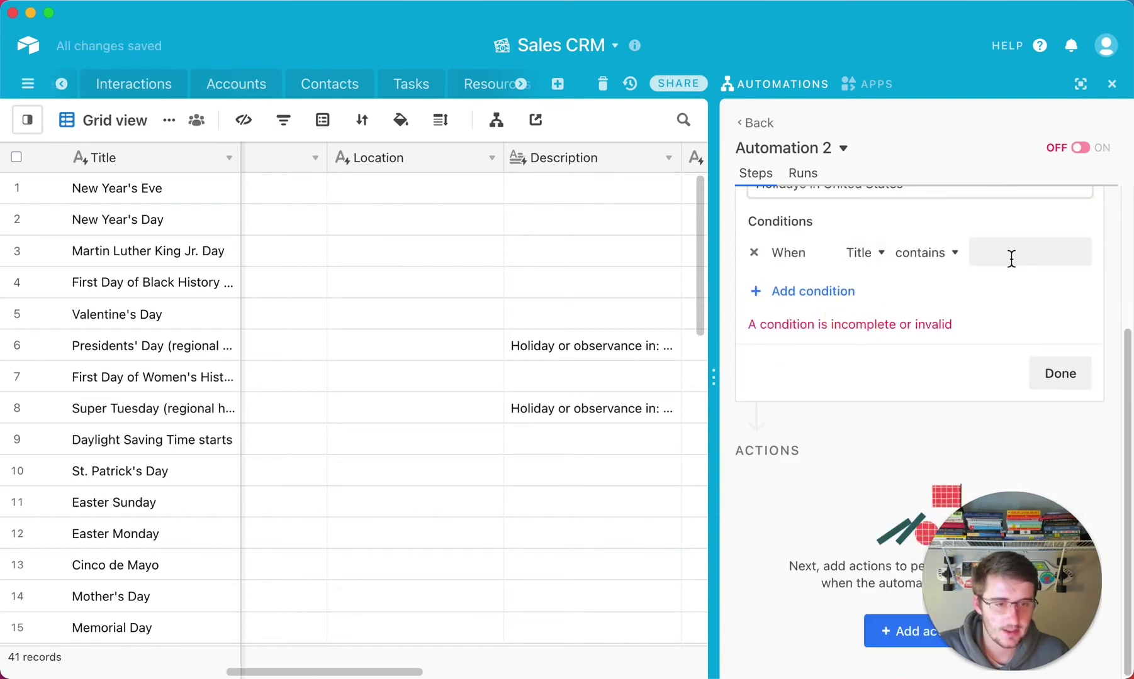
click(925, 253)
click(935, 478)
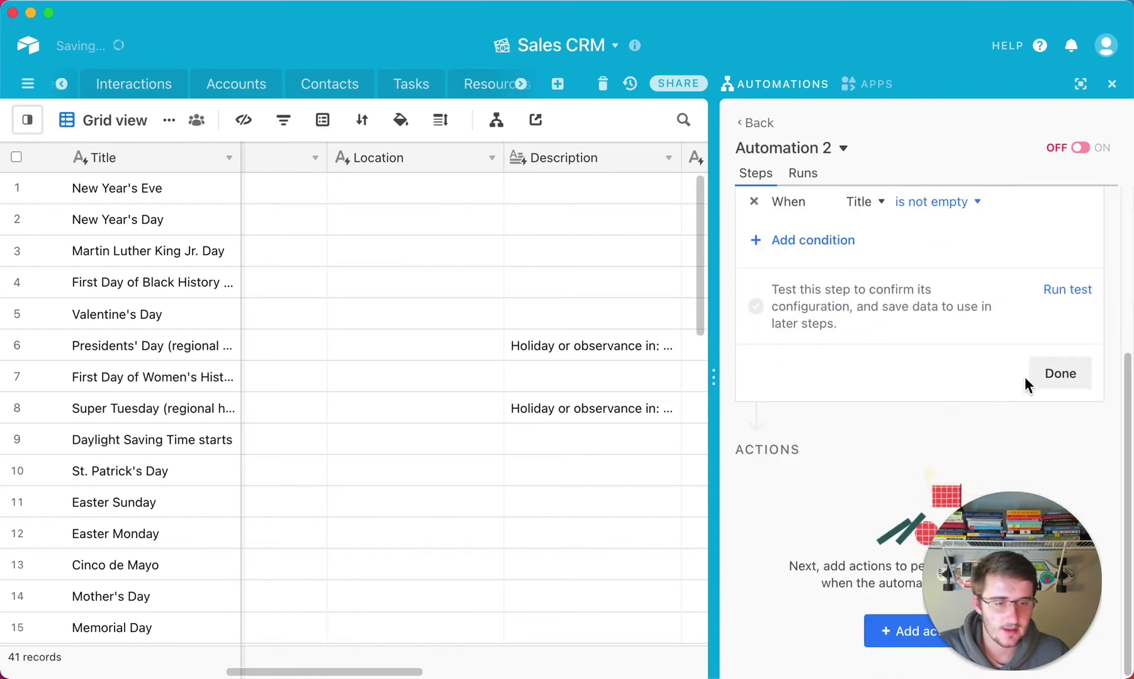
click(1061, 374)
Step: Add a second condition, Attendees is not empty, and test the trigger
click(856, 275)
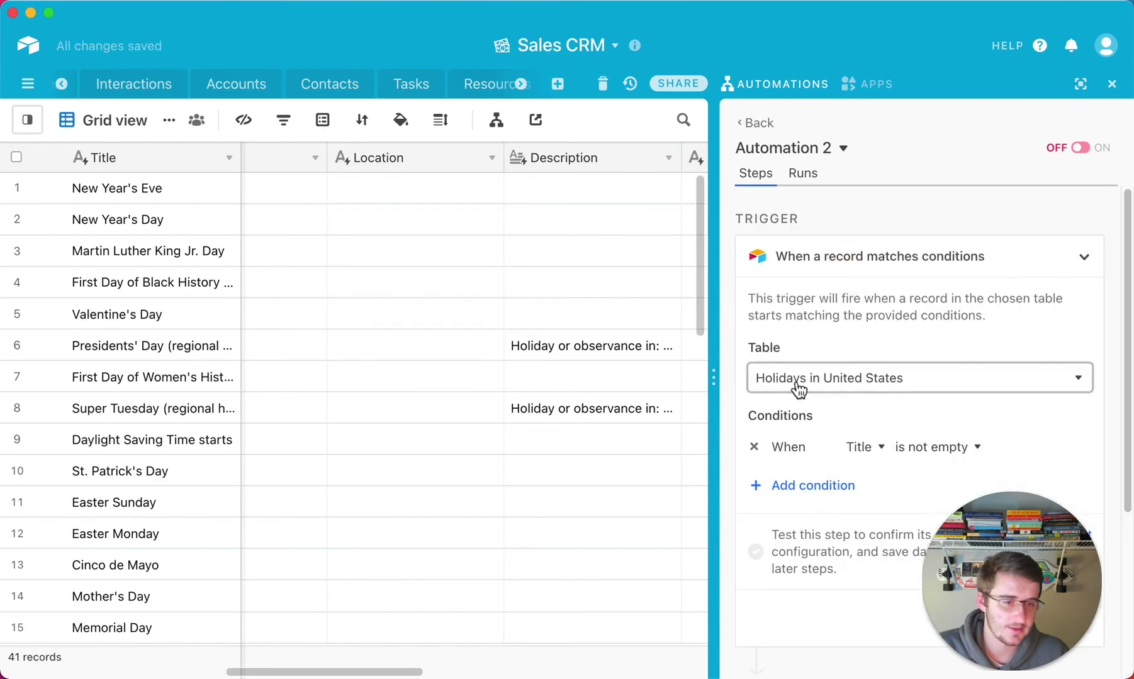
click(812, 485)
click(847, 484)
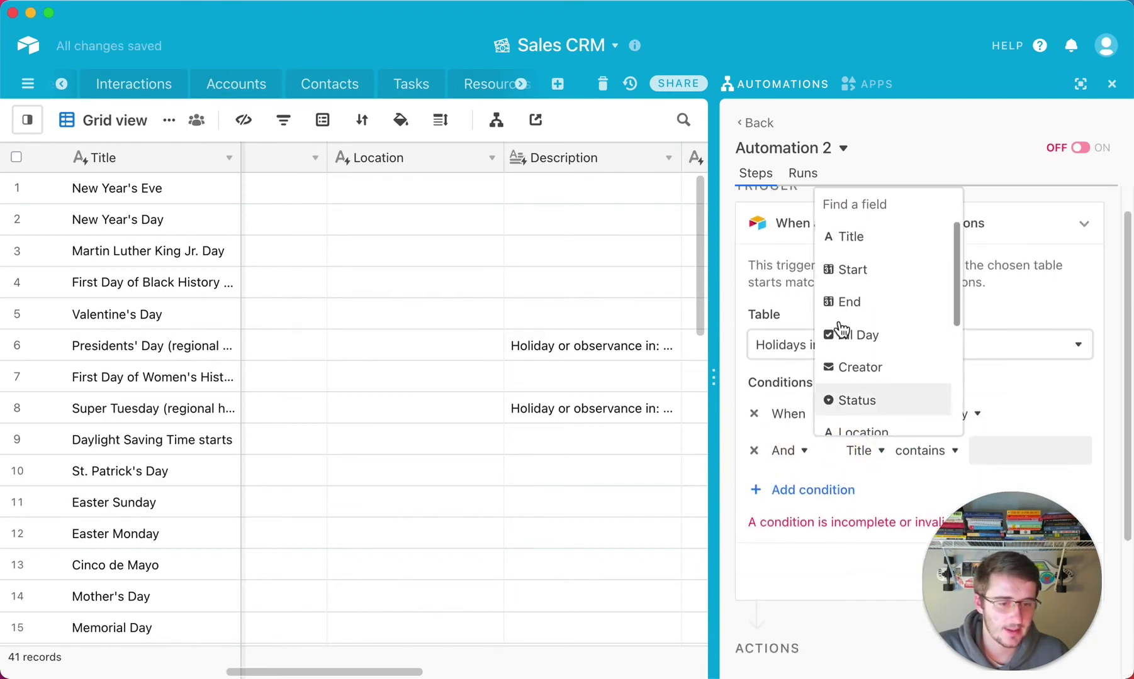
scroll(839, 321, down, 4)
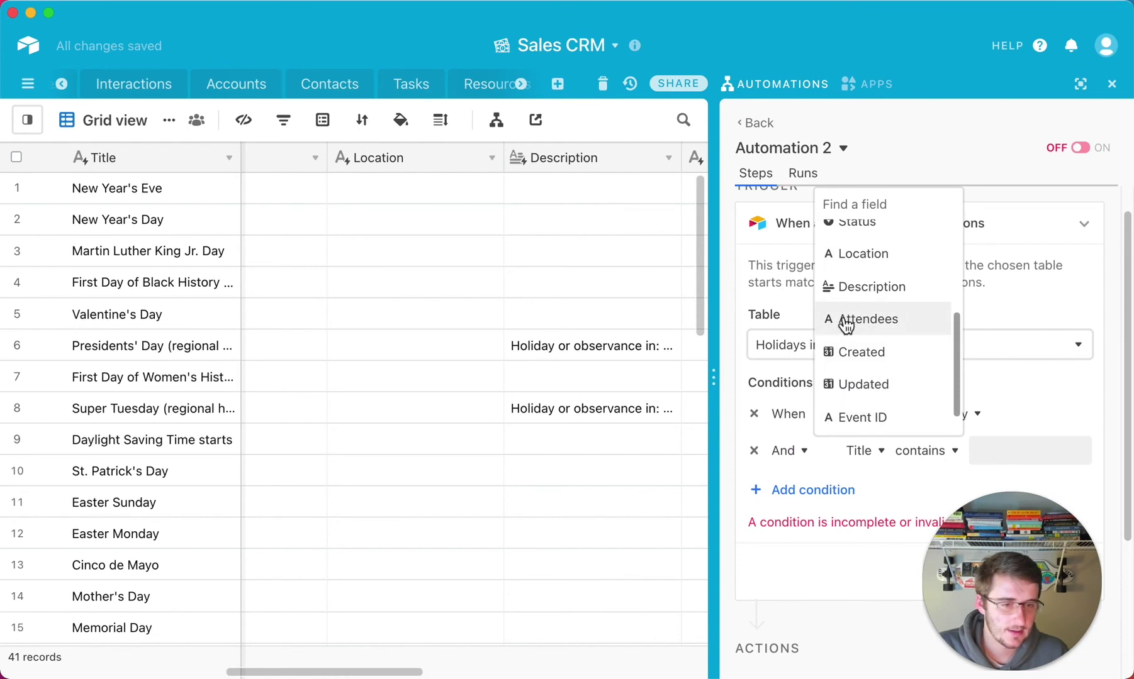
click(843, 322)
click(917, 451)
click(927, 420)
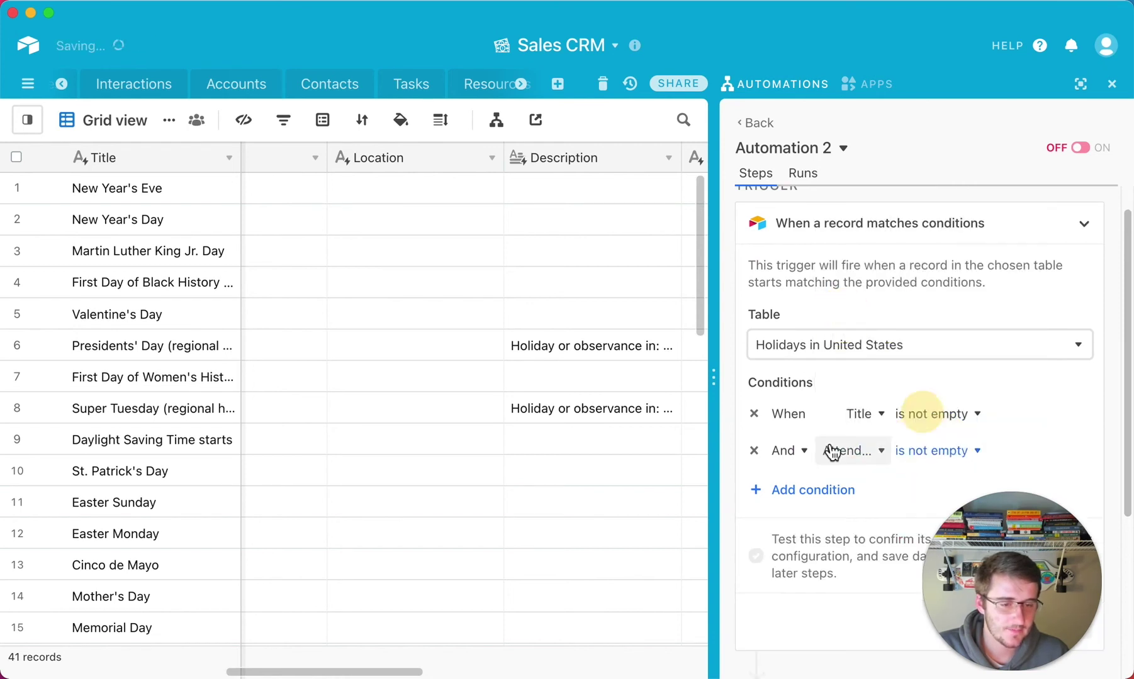
scroll(1067, 443, down, 3)
click(1067, 396)
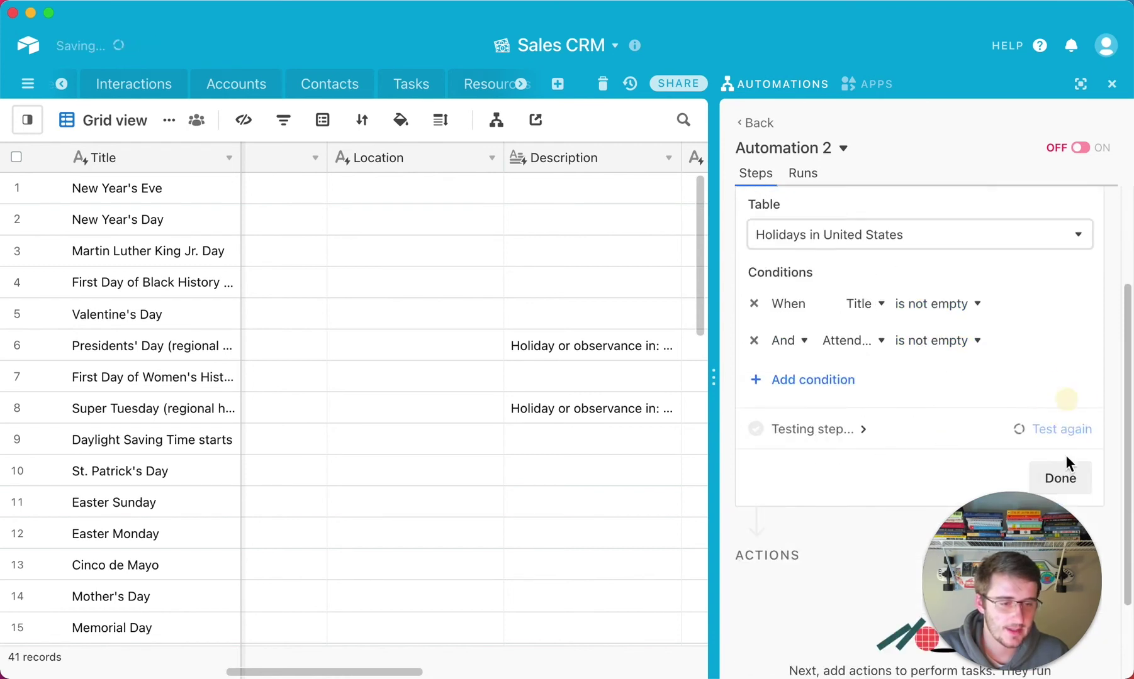
click(1072, 479)
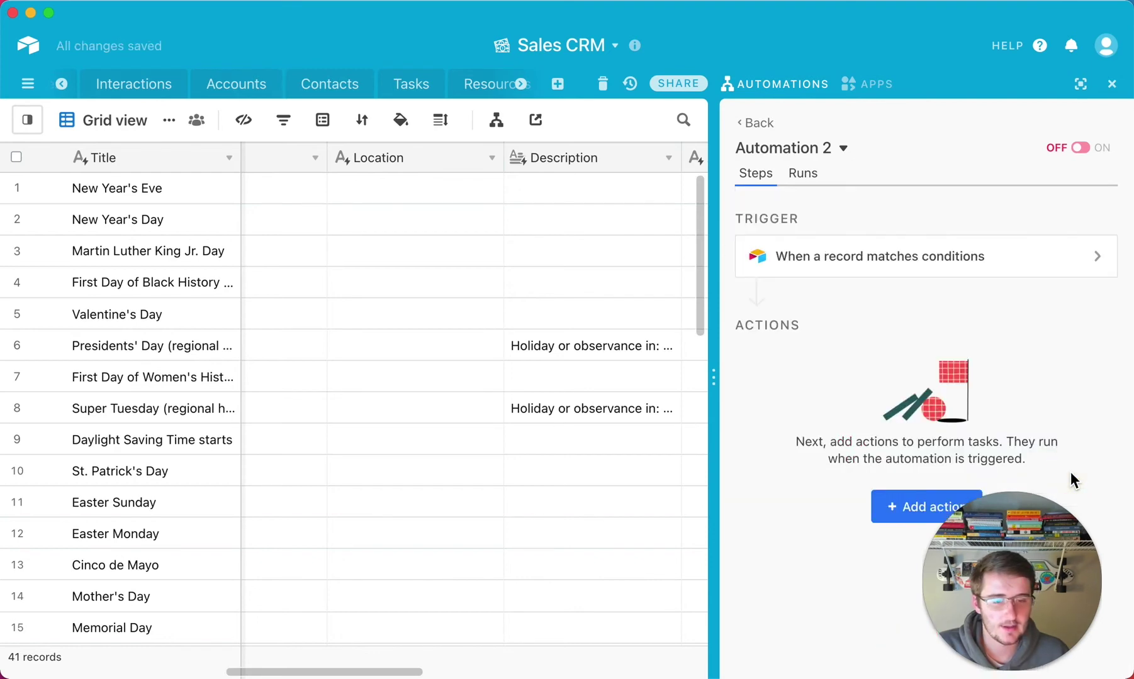
Step: Remove the Attendees is-not-empty condition and rerun the trigger test successfully
click(928, 253)
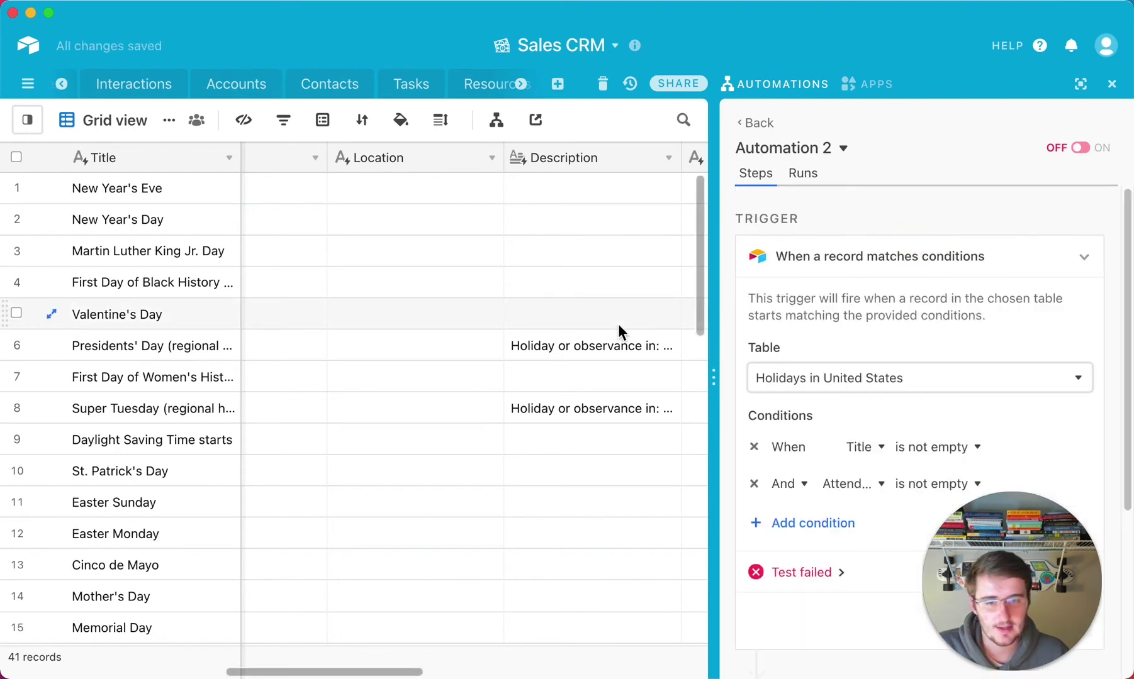
drag(406, 673, 531, 670)
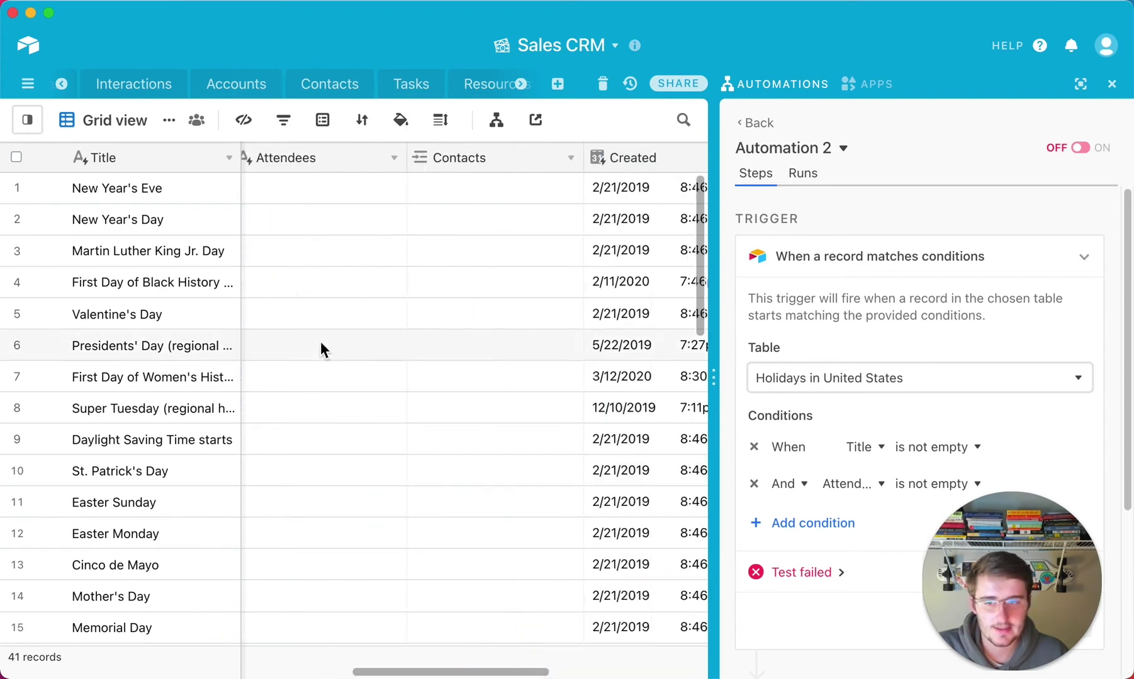
scroll(353, 359, down, 10)
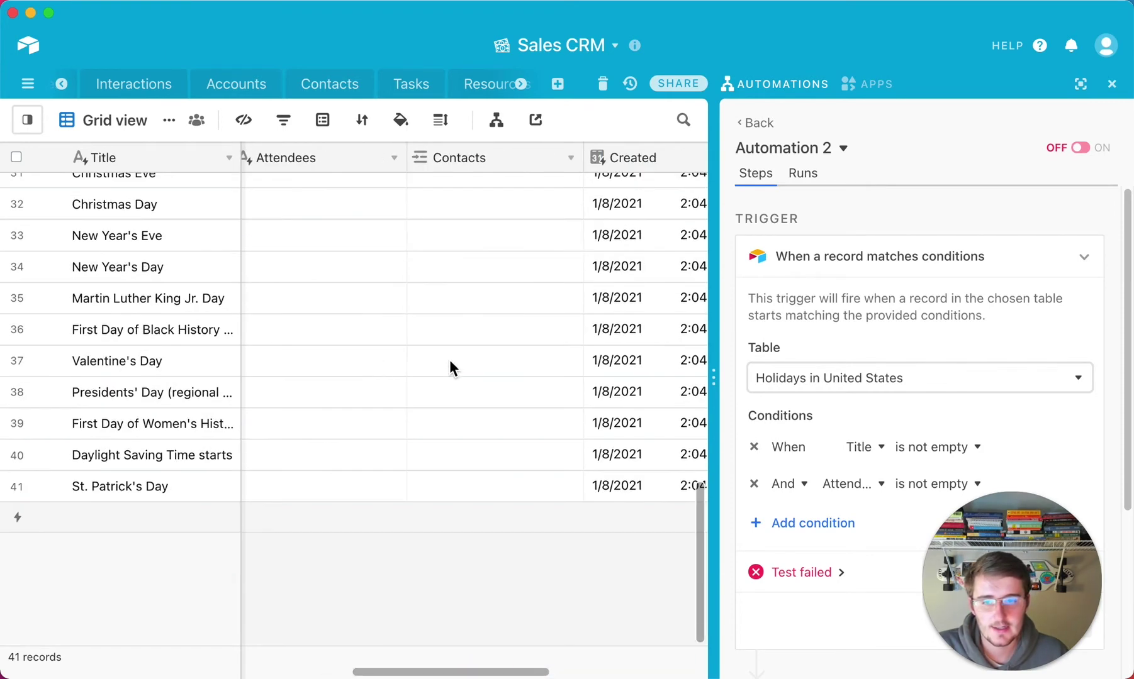
click(754, 484)
scroll(1070, 490, down, 2)
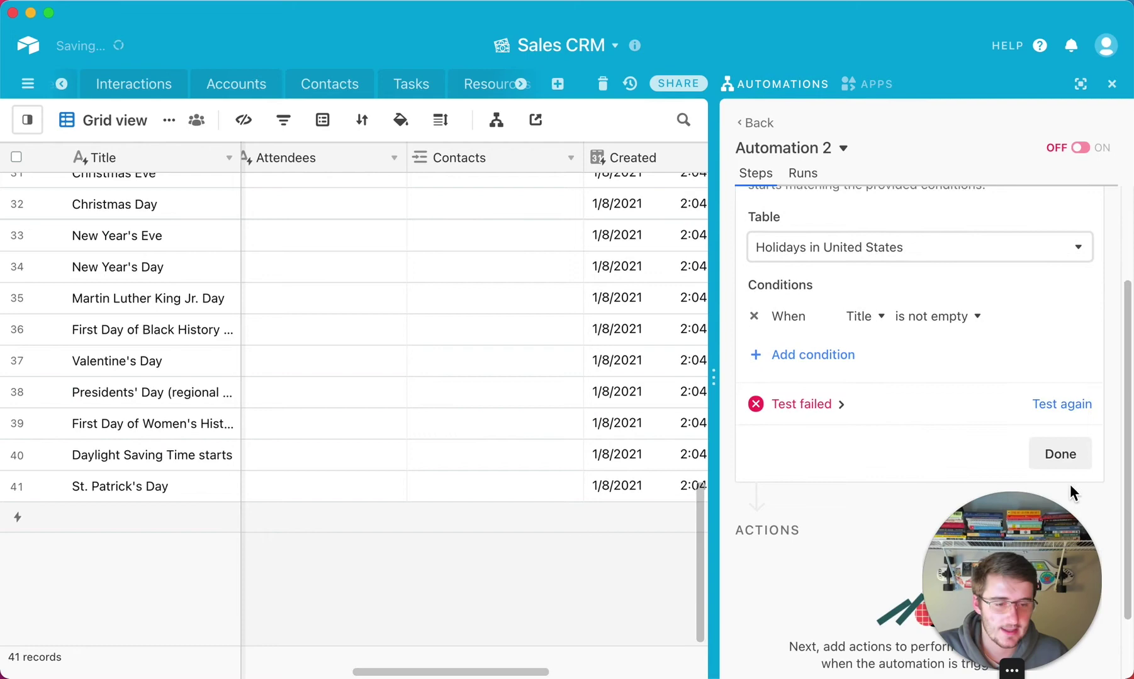
click(1047, 409)
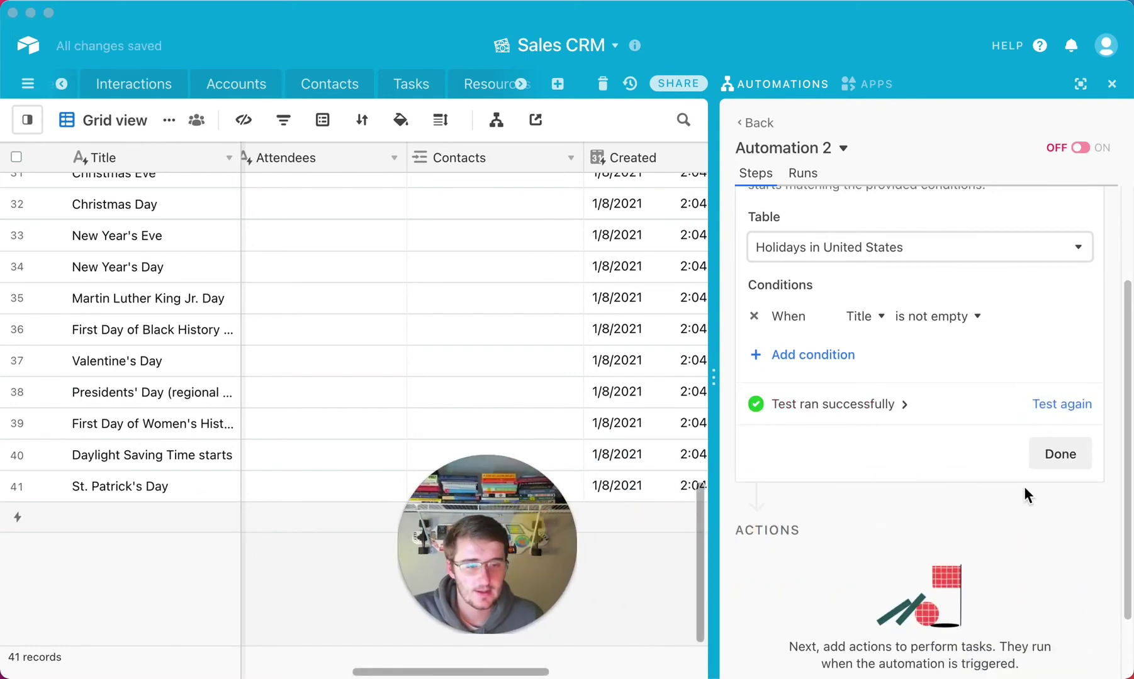
click(1040, 465)
Step: Add an Update record action using the trigger record's Airtable record ID
click(939, 507)
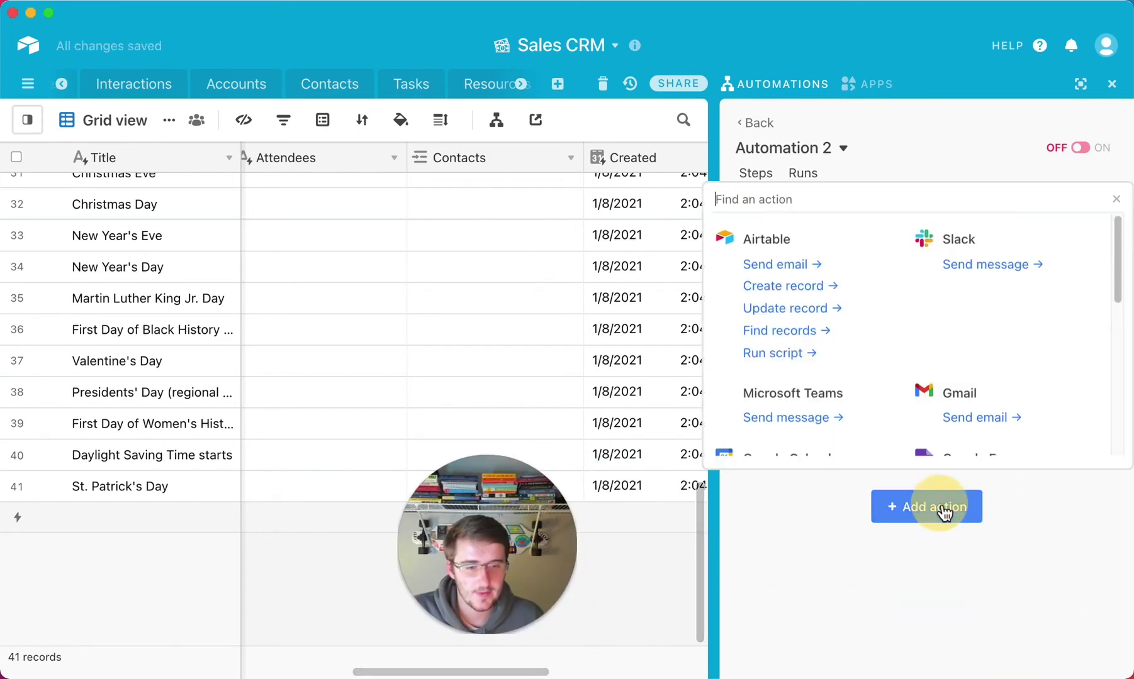
click(790, 311)
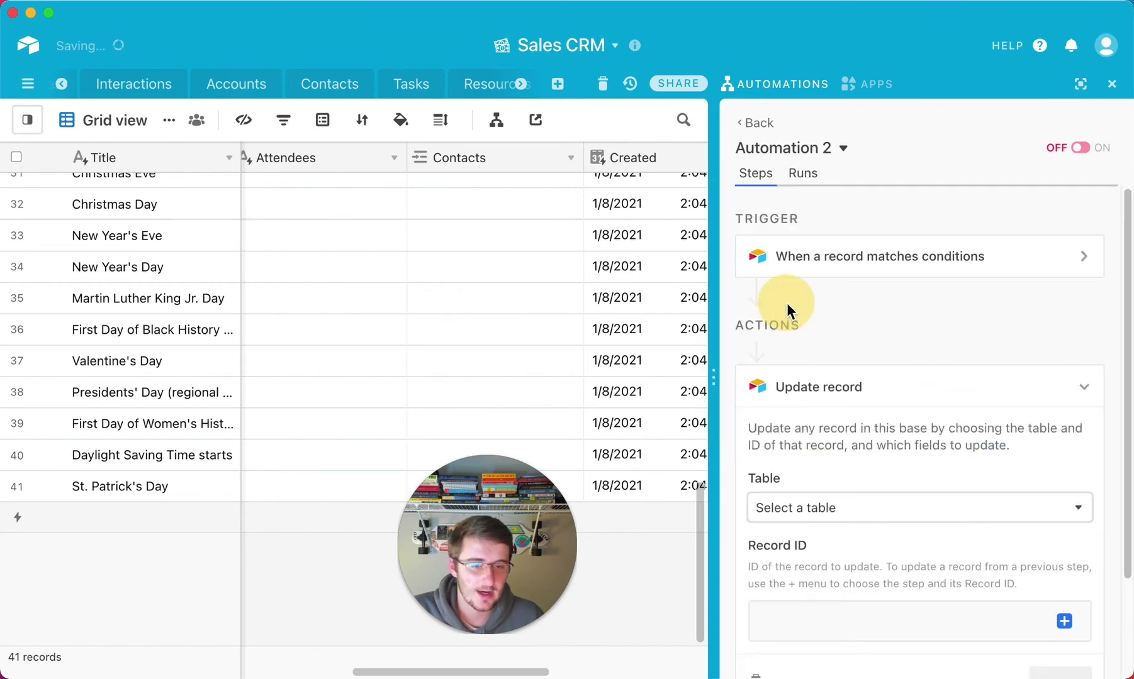
scroll(837, 481, down, 2)
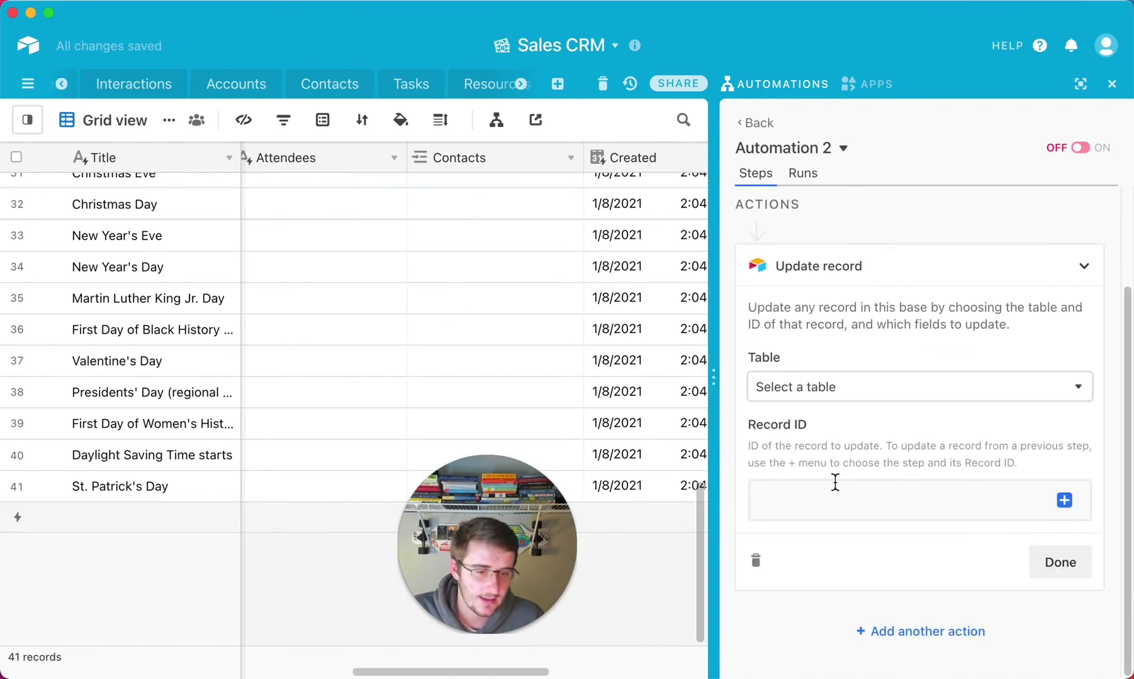
click(1066, 511)
click(1033, 510)
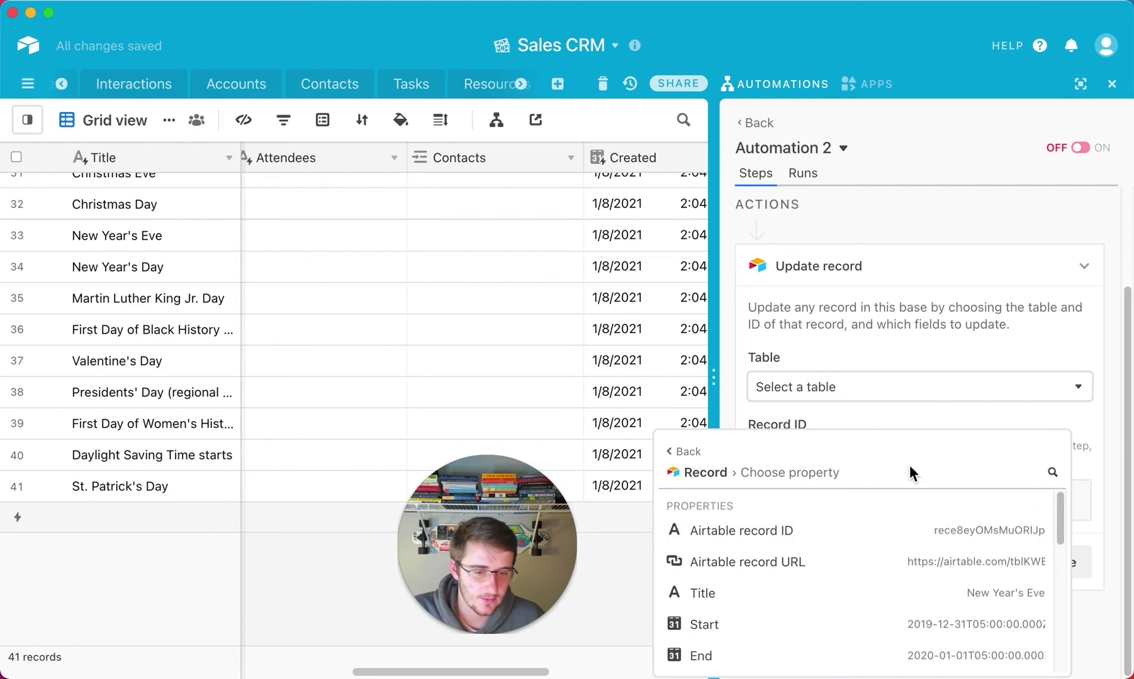
click(957, 530)
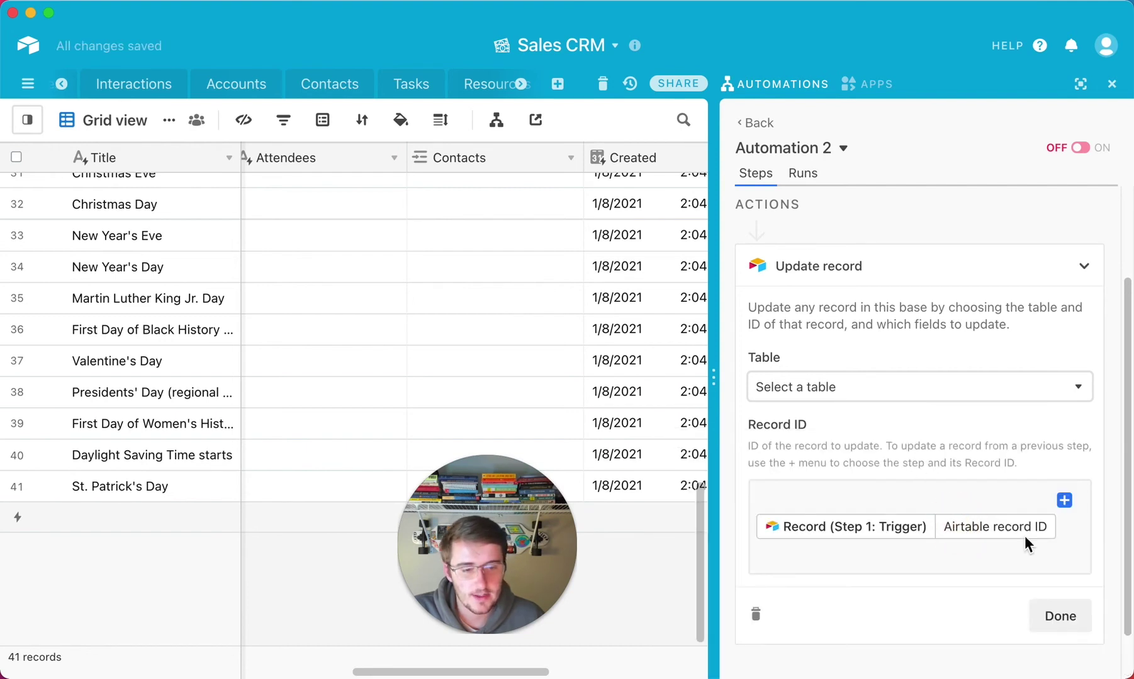
Step: Target the Holidays in United States table and list its fields to update
scroll(967, 447, down, 2)
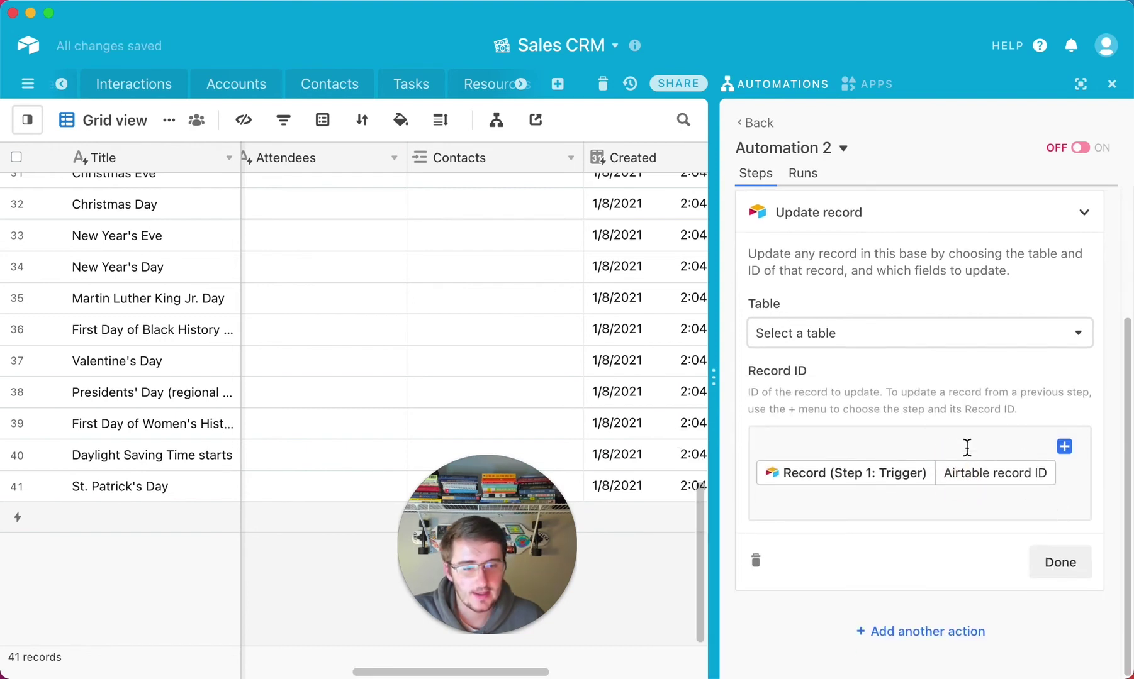
click(911, 339)
scroll(862, 597, down, 1)
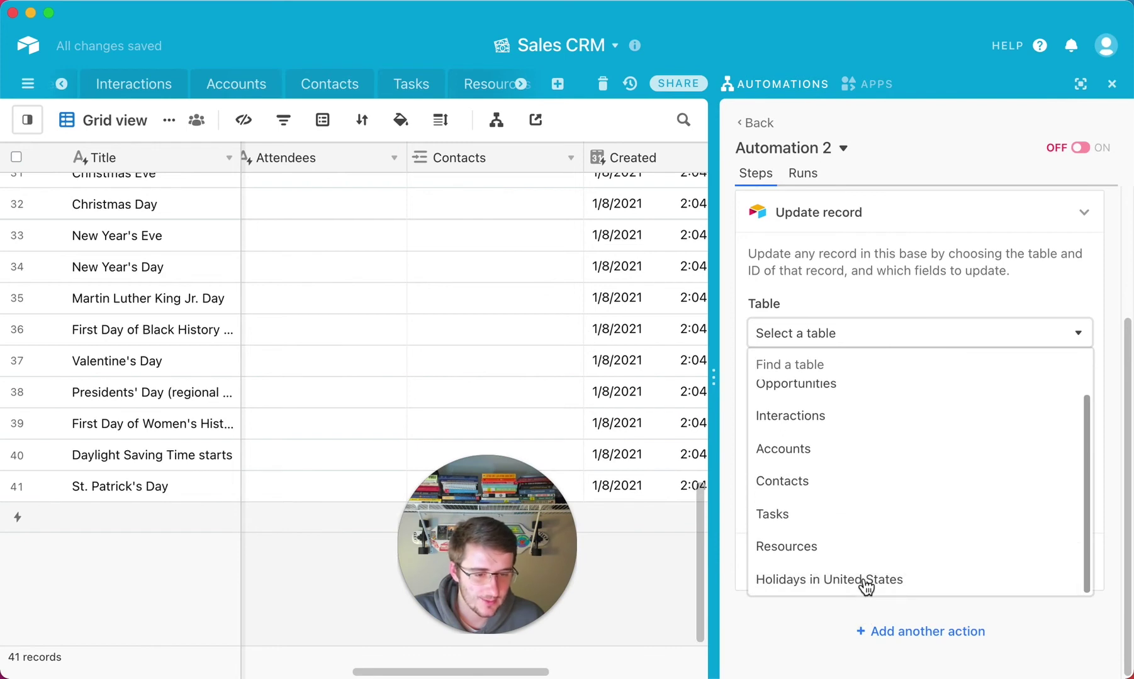
click(866, 580)
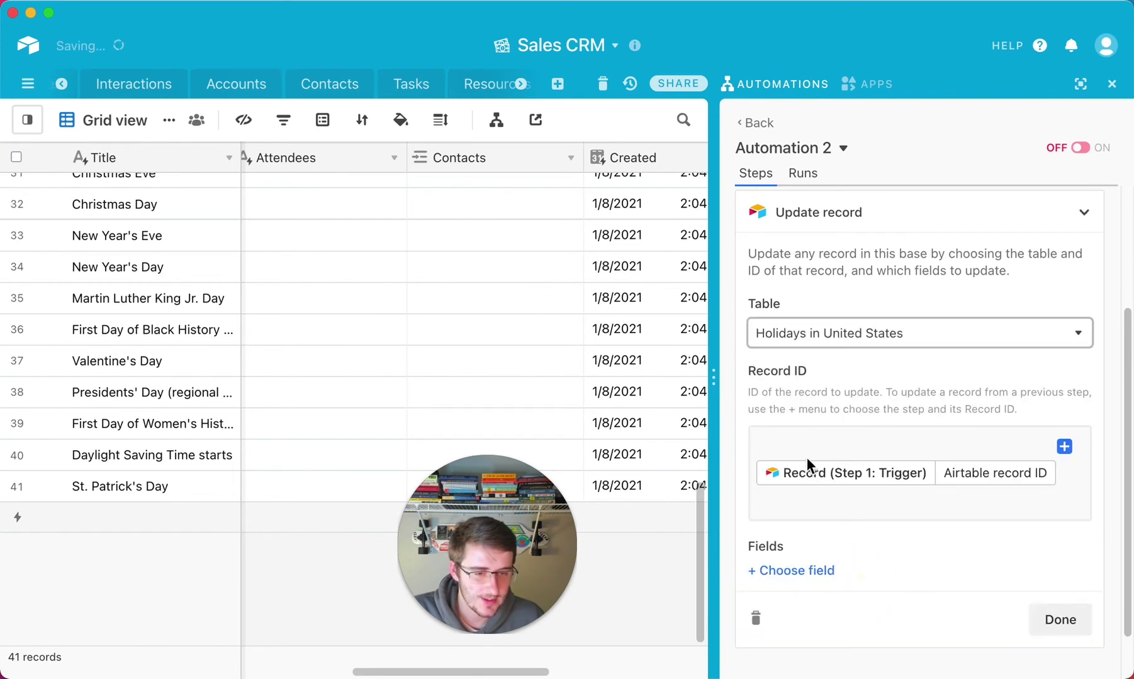
click(823, 571)
scroll(796, 431, down, 2)
scroll(796, 431, down, 4)
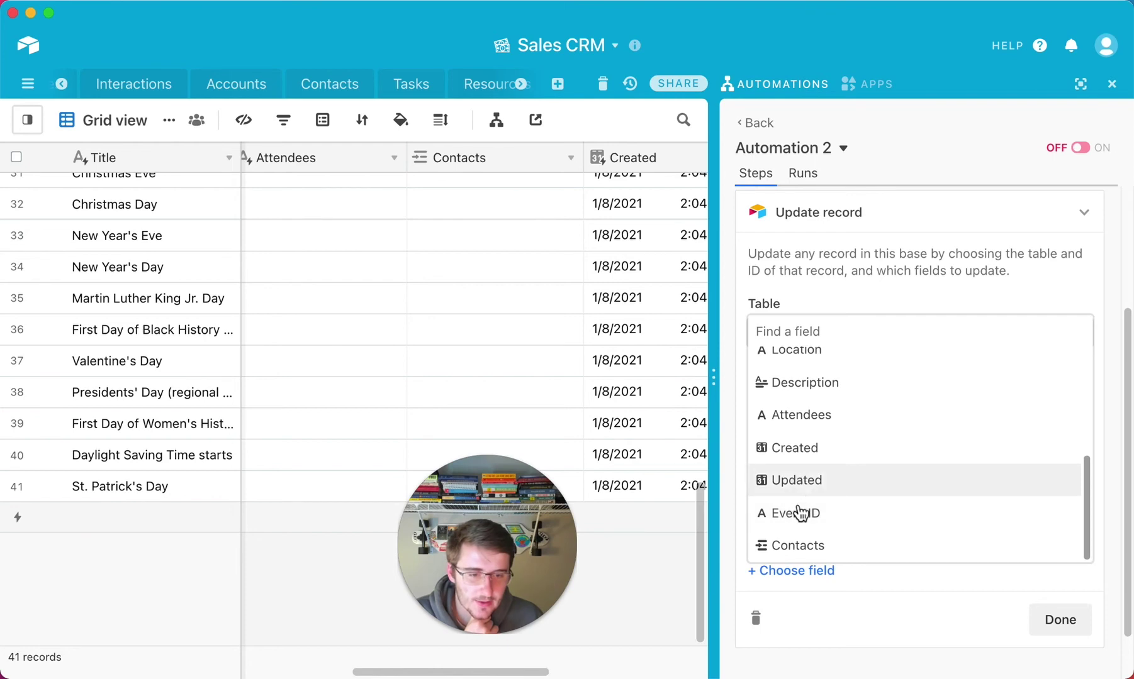
Step: Choose Contacts as the field to update, checking the Contacts table before returning
click(805, 549)
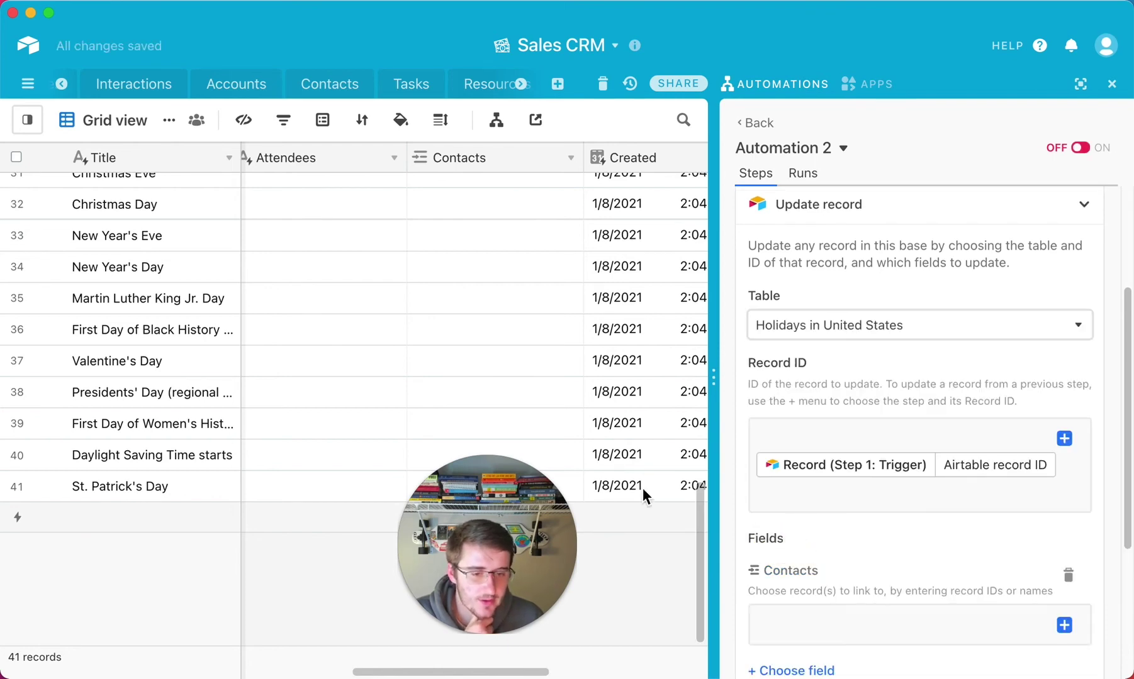
drag(277, 188, 619, 269)
click(296, 83)
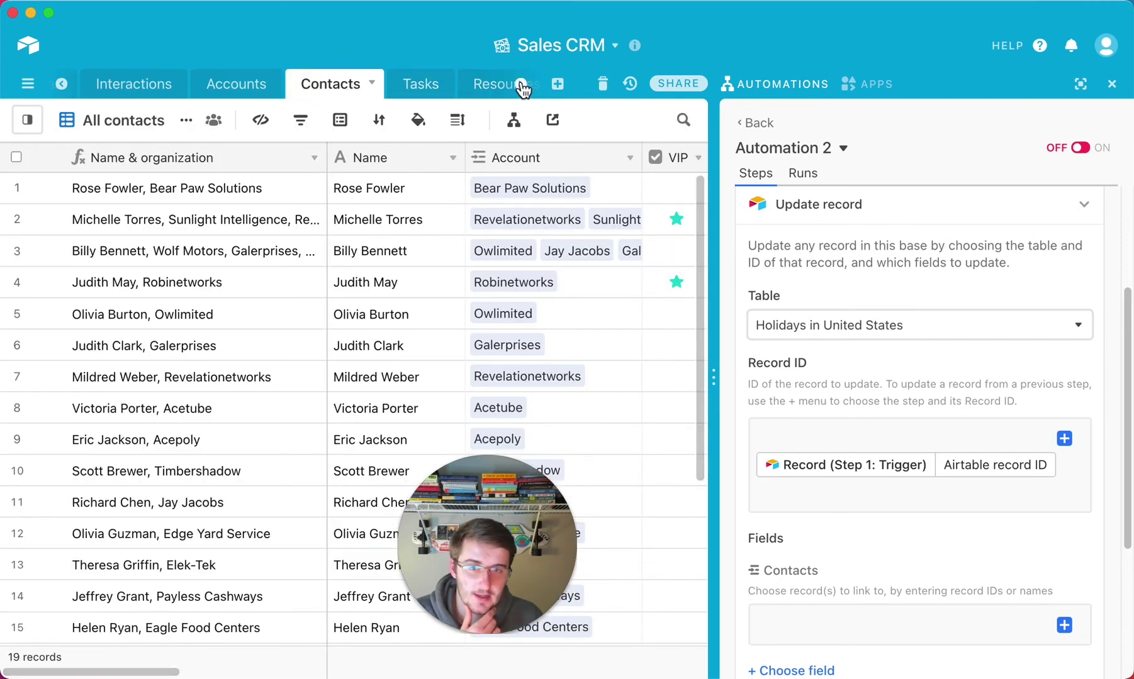
scroll(521, 89, right, 3)
click(448, 81)
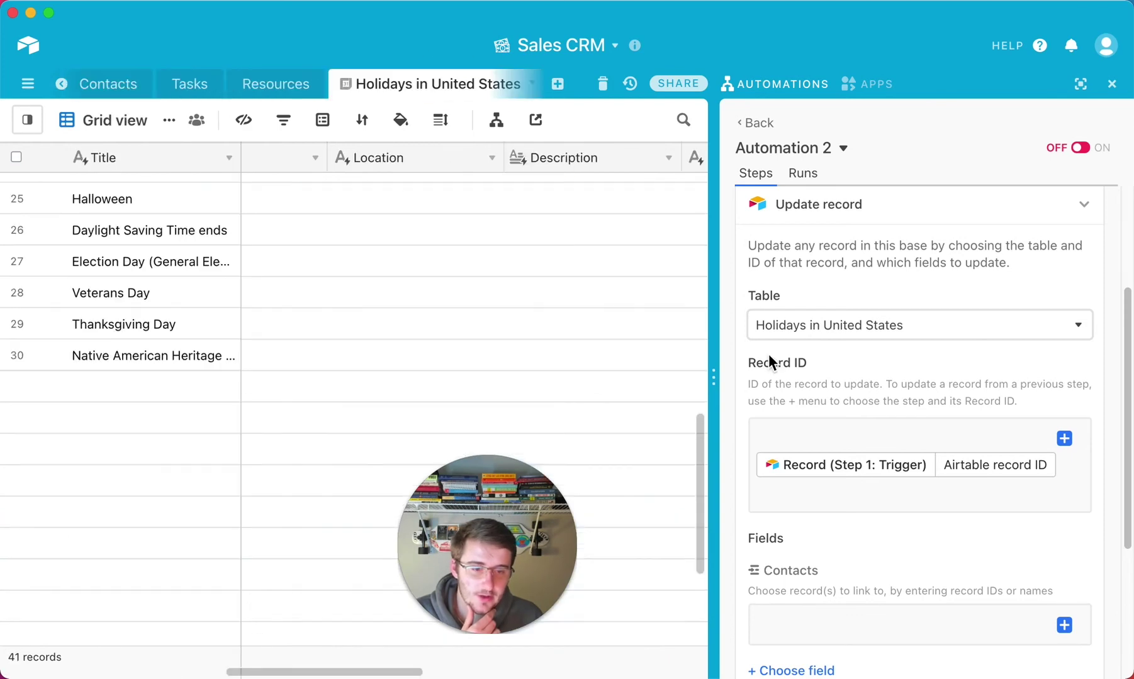
Step: Fill Contacts with the trigger record's Attendees and run the action test
click(833, 624)
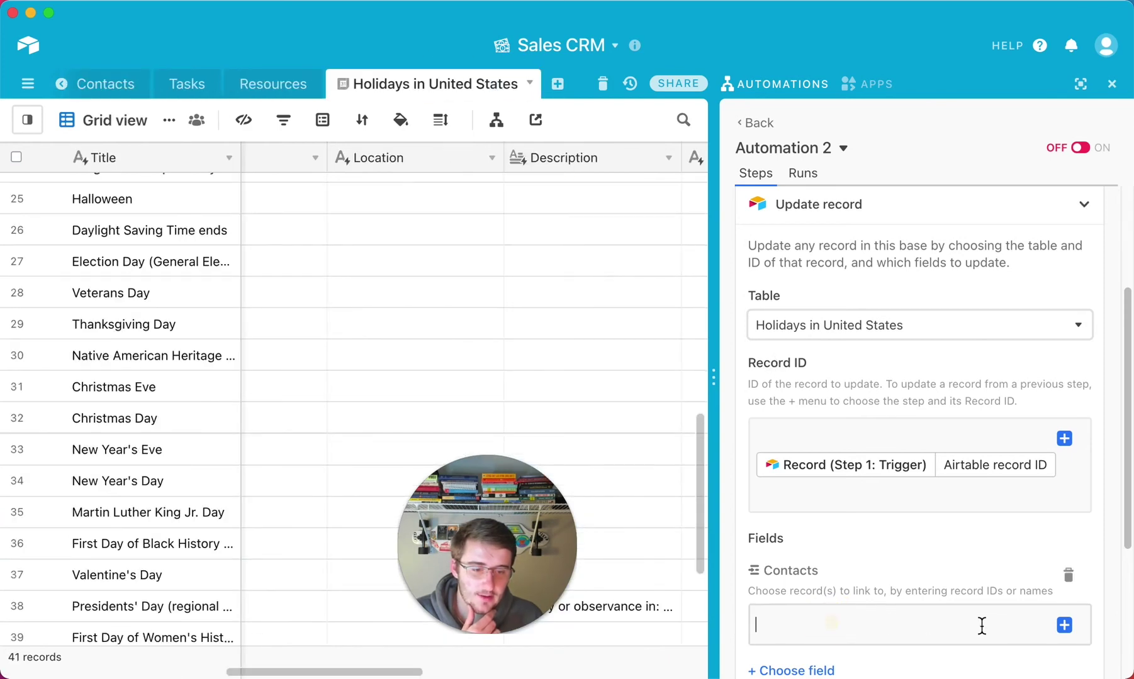
click(1063, 626)
click(1005, 506)
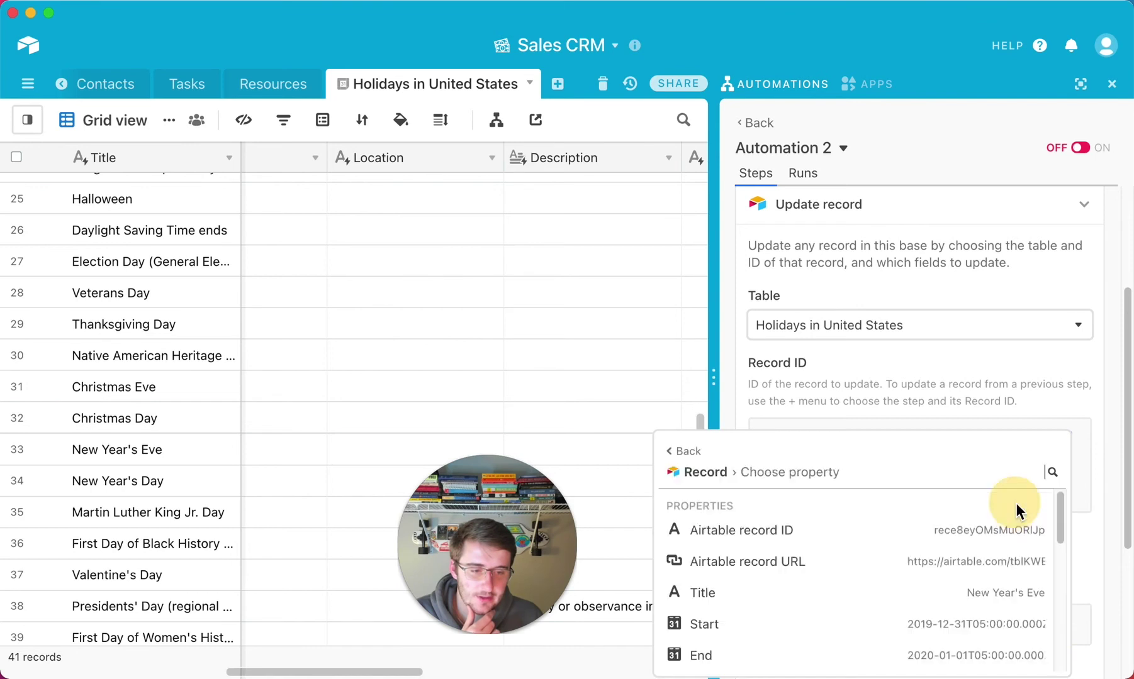
scroll(928, 527, down, 5)
scroll(928, 527, down, 2)
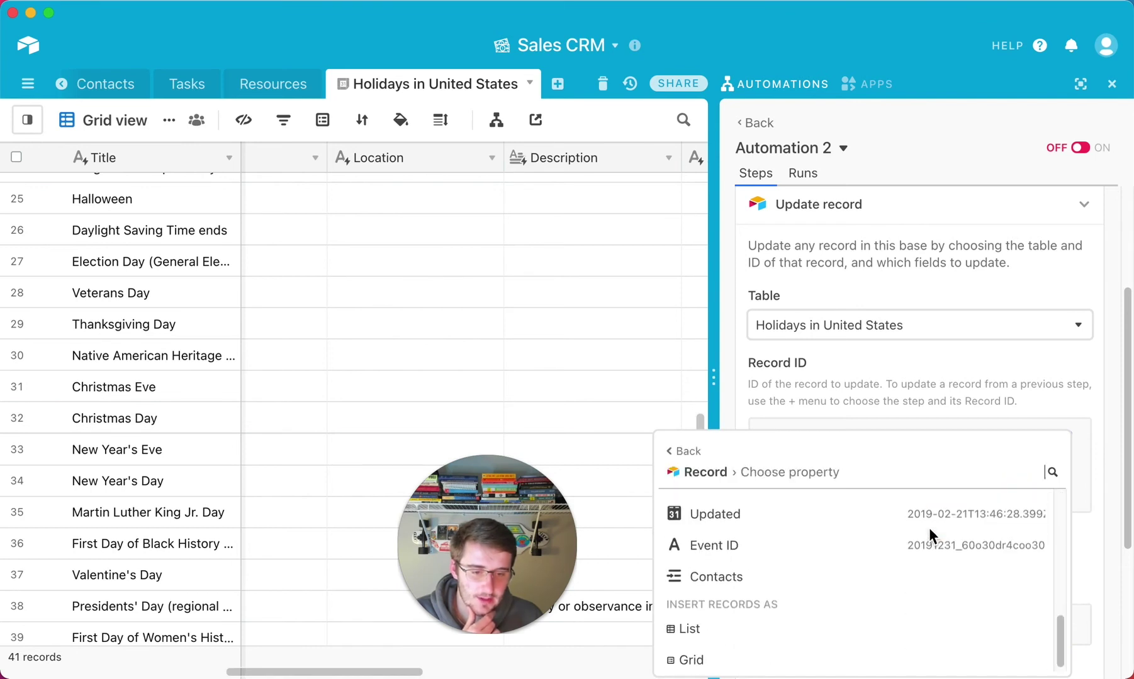
scroll(928, 528, up, 6)
scroll(928, 528, up, 4)
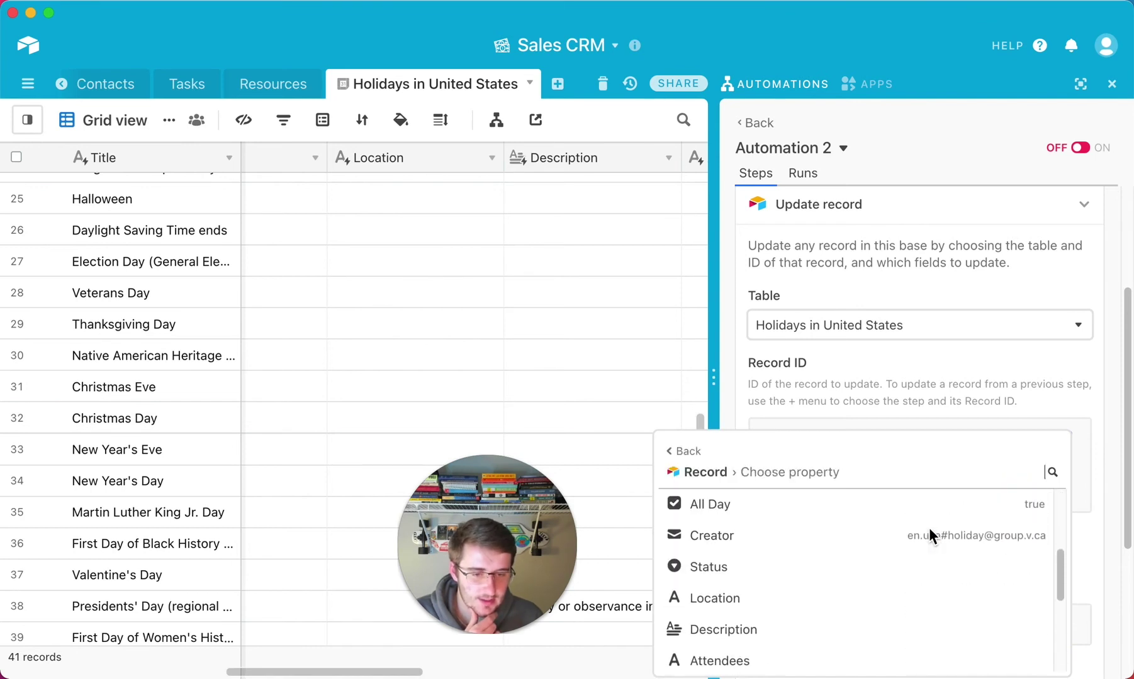
scroll(928, 528, down, 7)
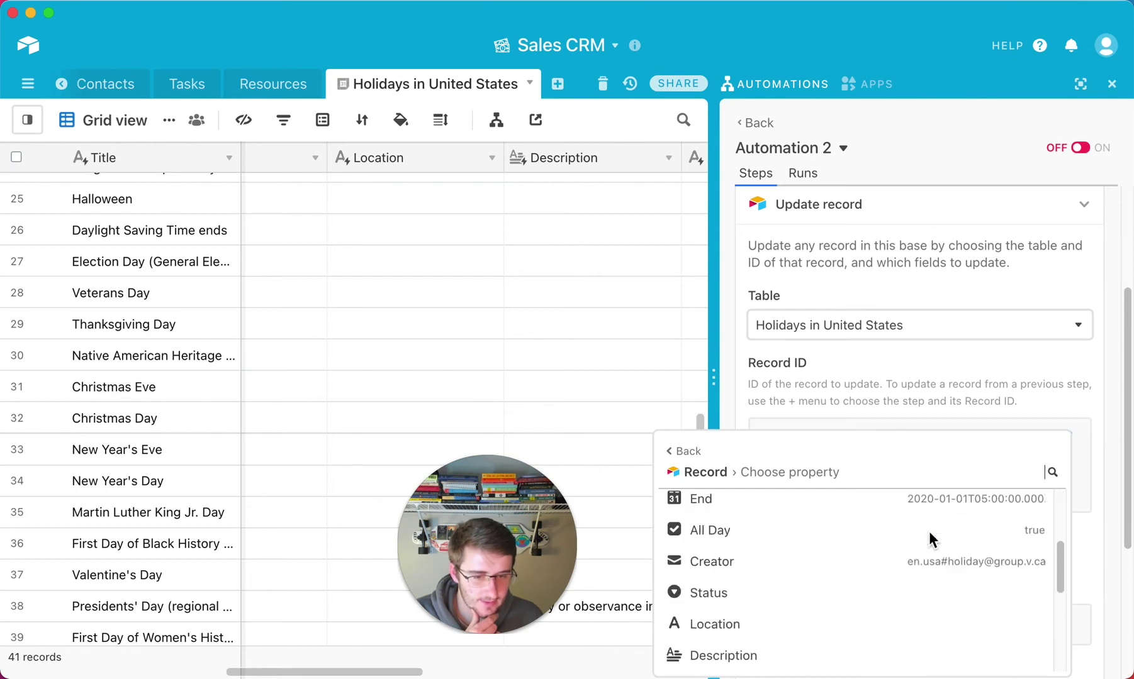
scroll(743, 552, up, 5)
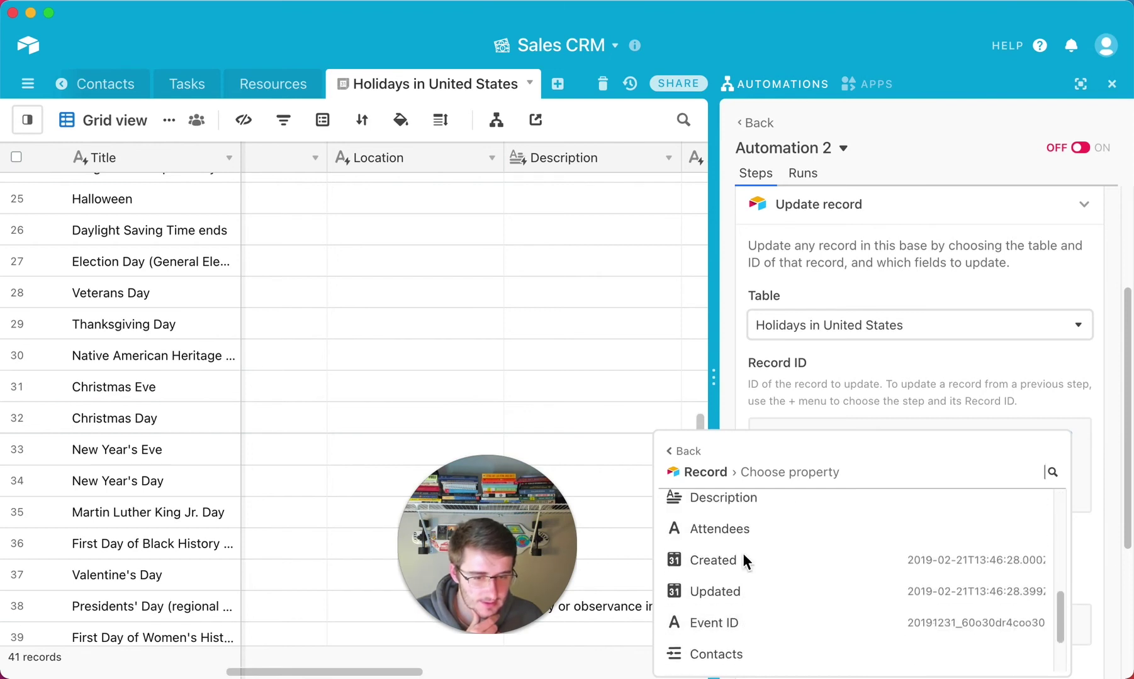
click(956, 624)
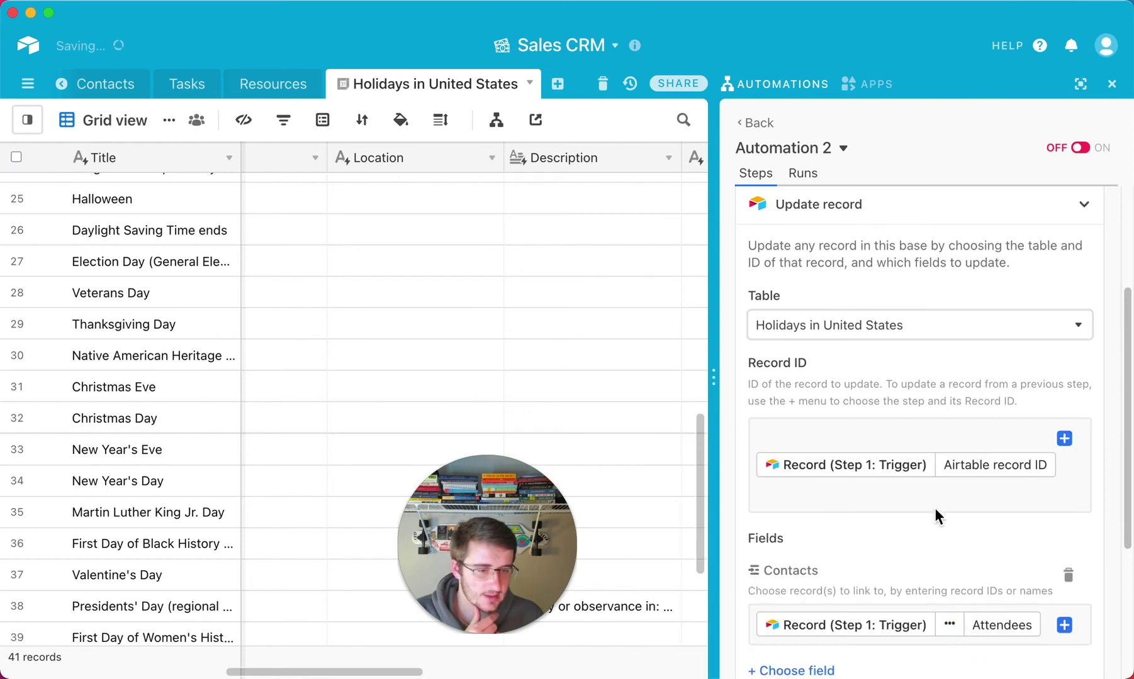
scroll(928, 457, down, 3)
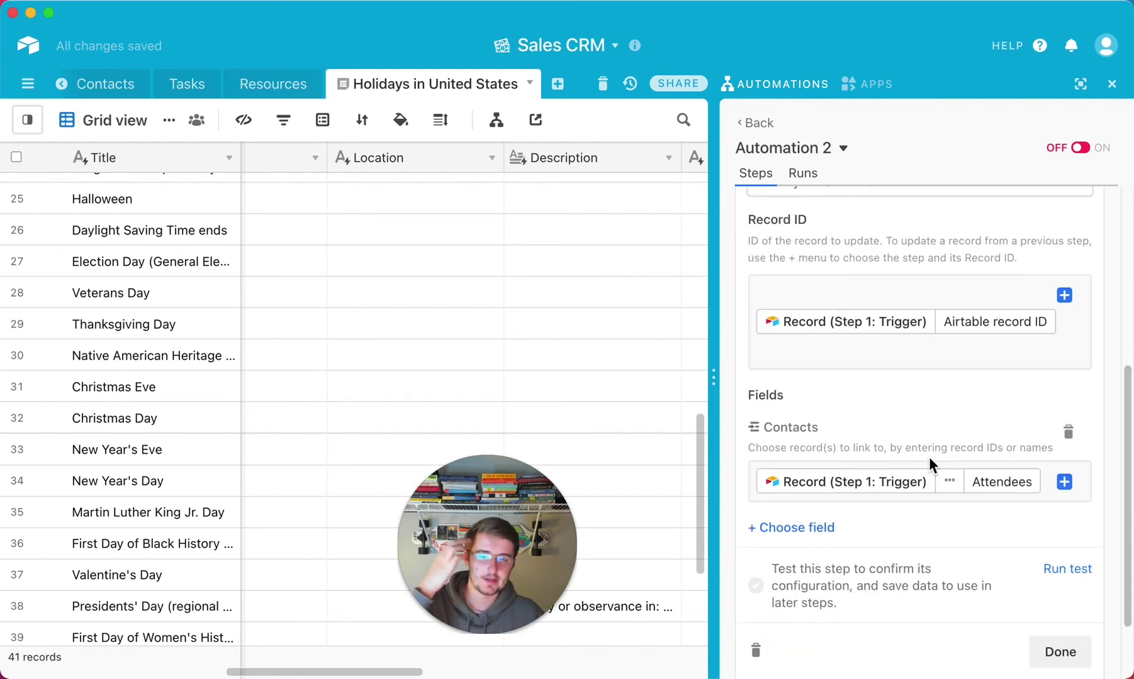
drag(493, 524, 152, 529)
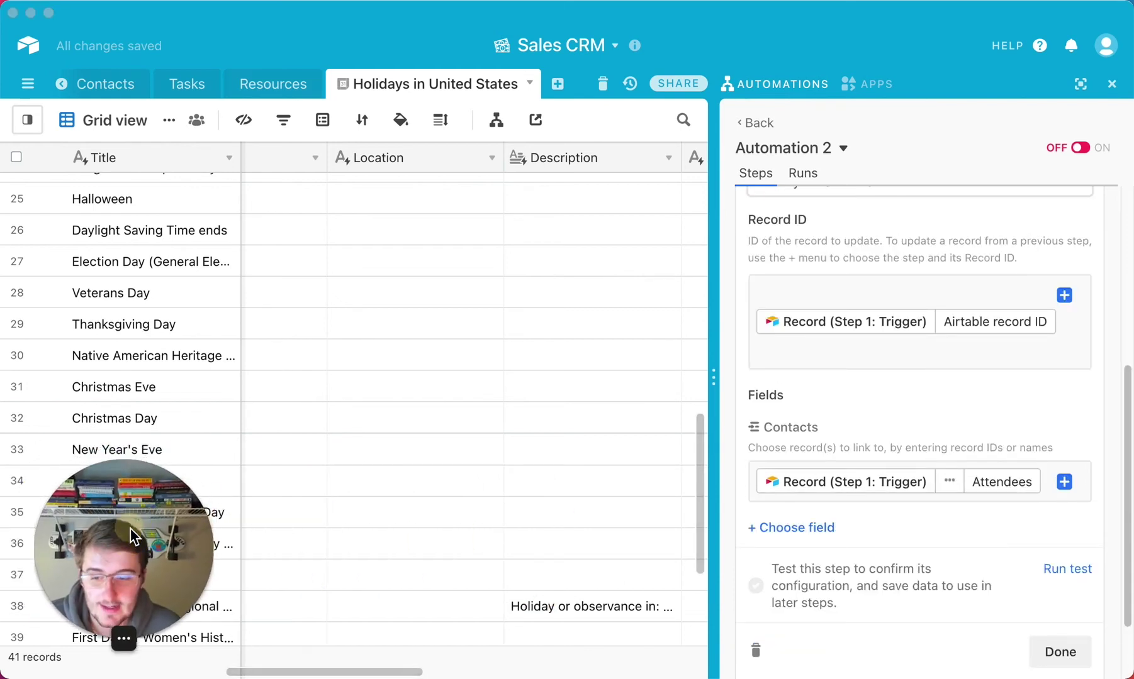
click(1073, 569)
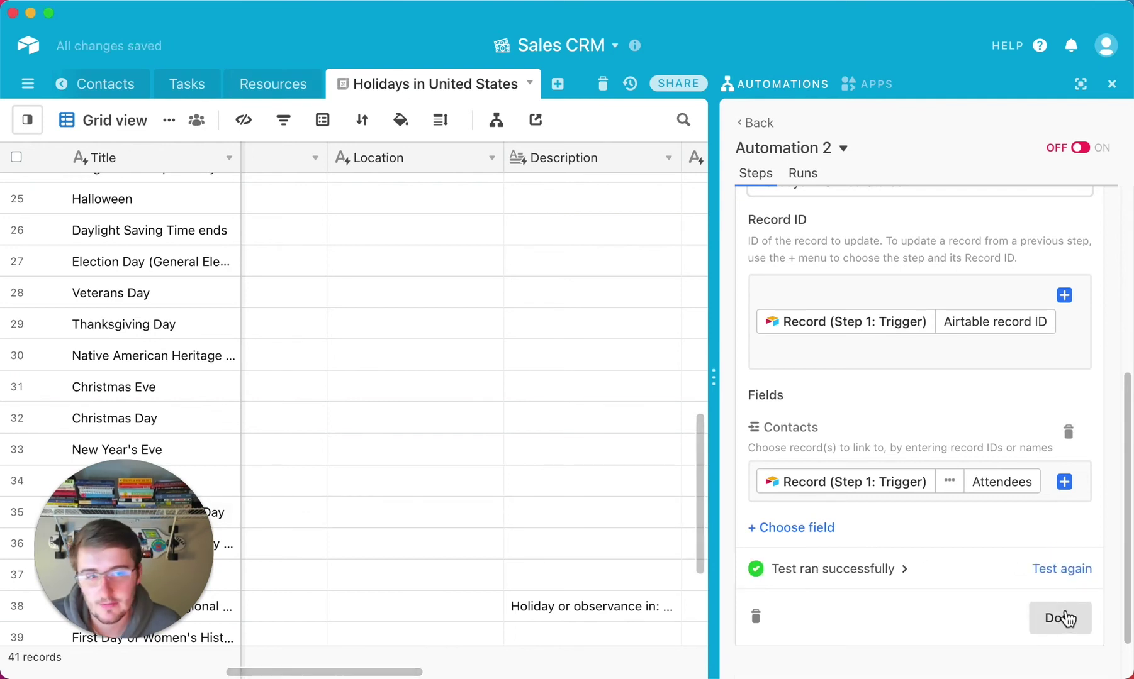
Step: Close the automations panel and inspect the blank Attendees cells in the holidays grid
click(1112, 85)
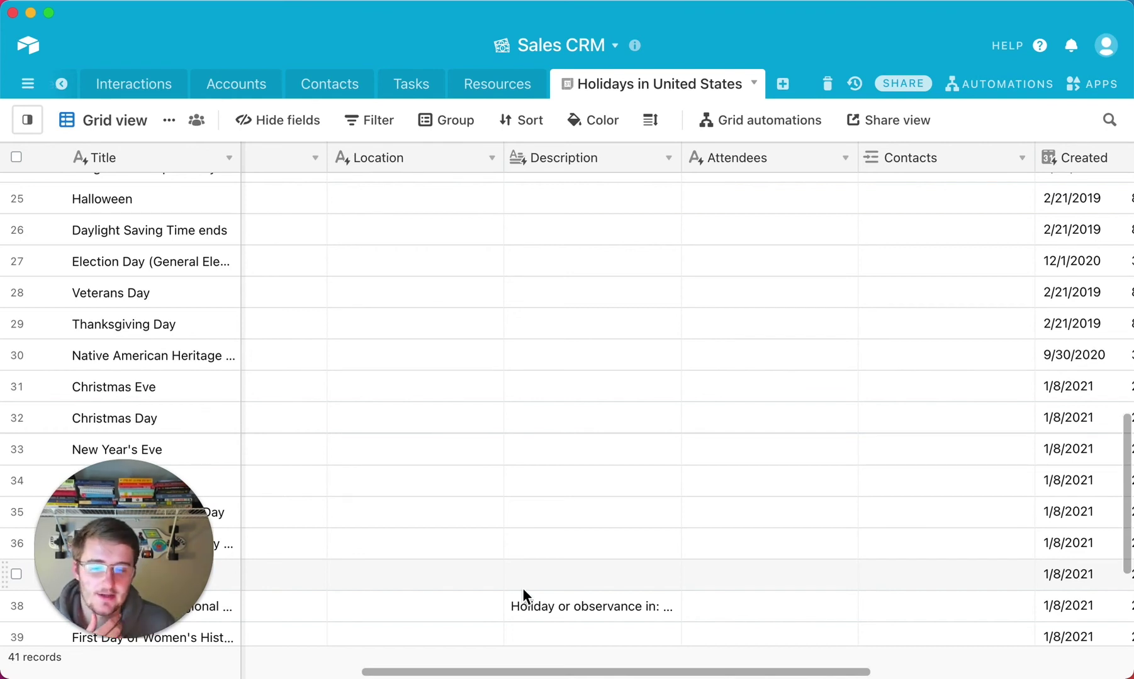
drag(795, 557, 904, 552)
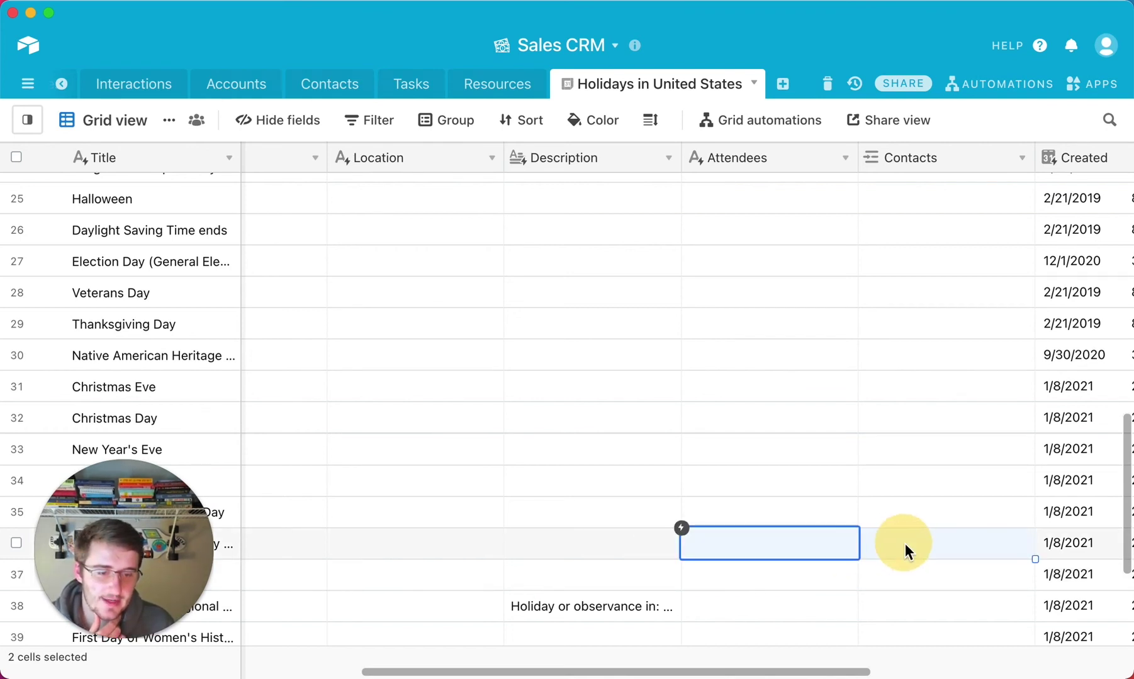
click(775, 539)
click(777, 519)
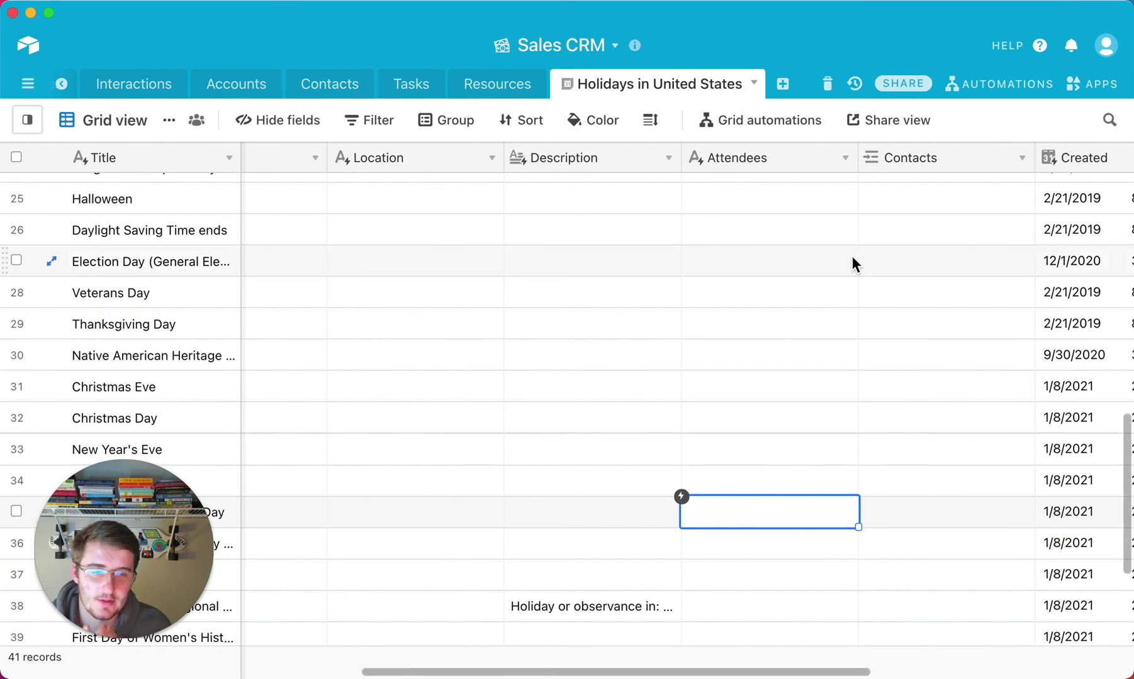
drag(799, 189, 801, 558)
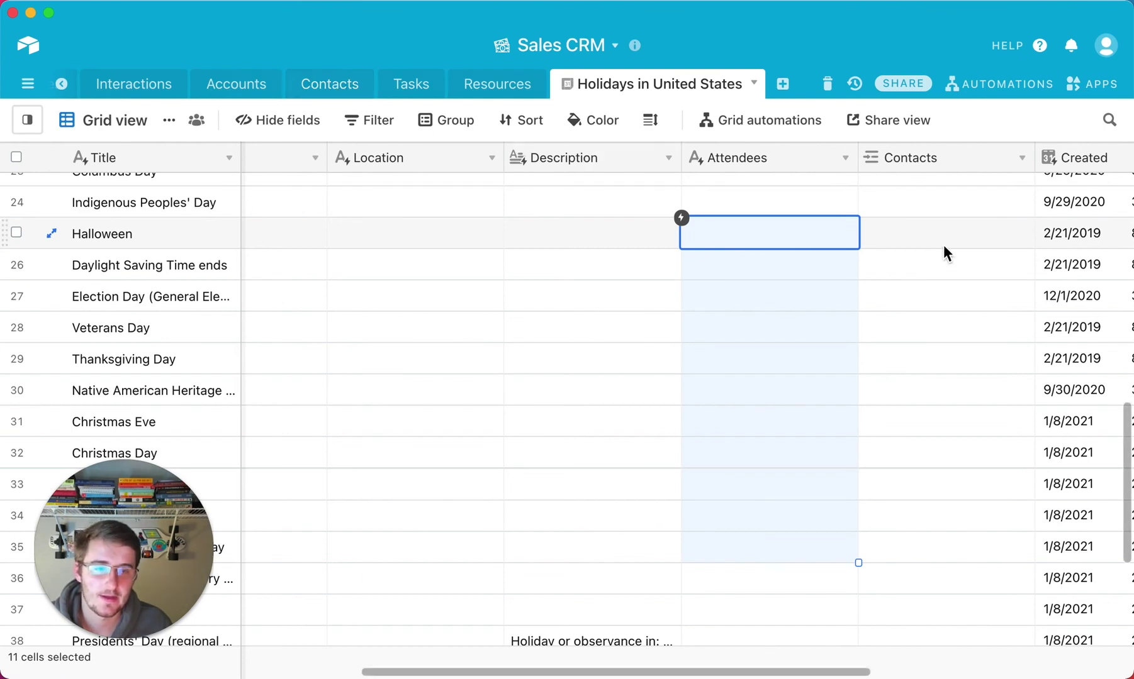
click(817, 203)
scroll(808, 205, up, 1)
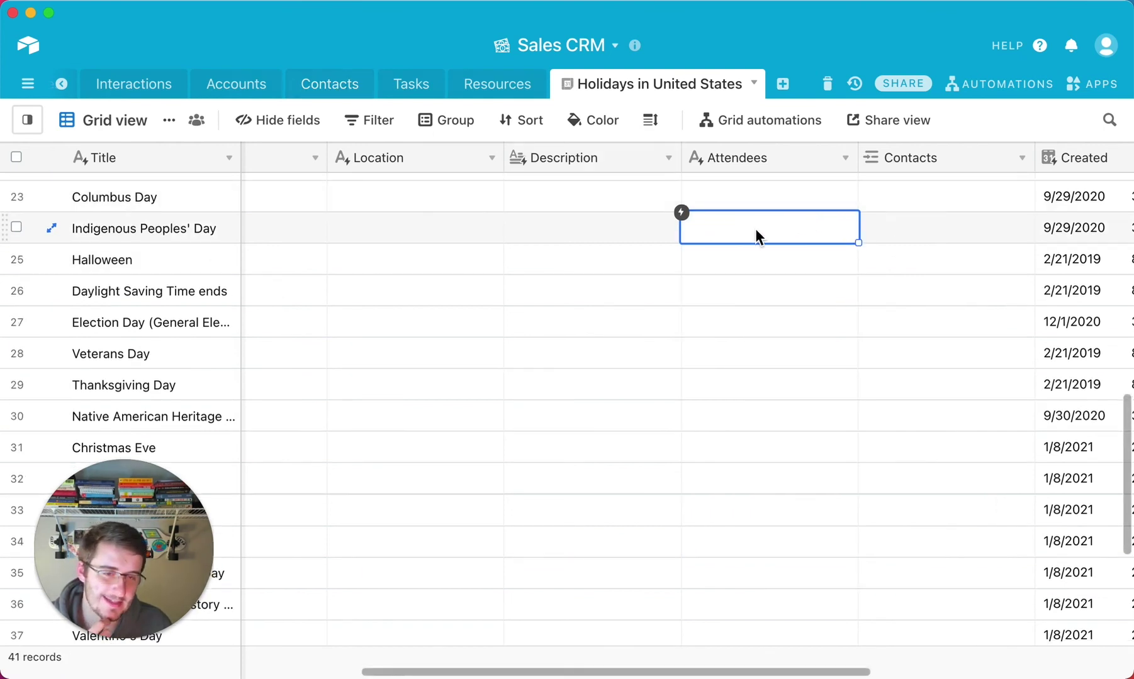